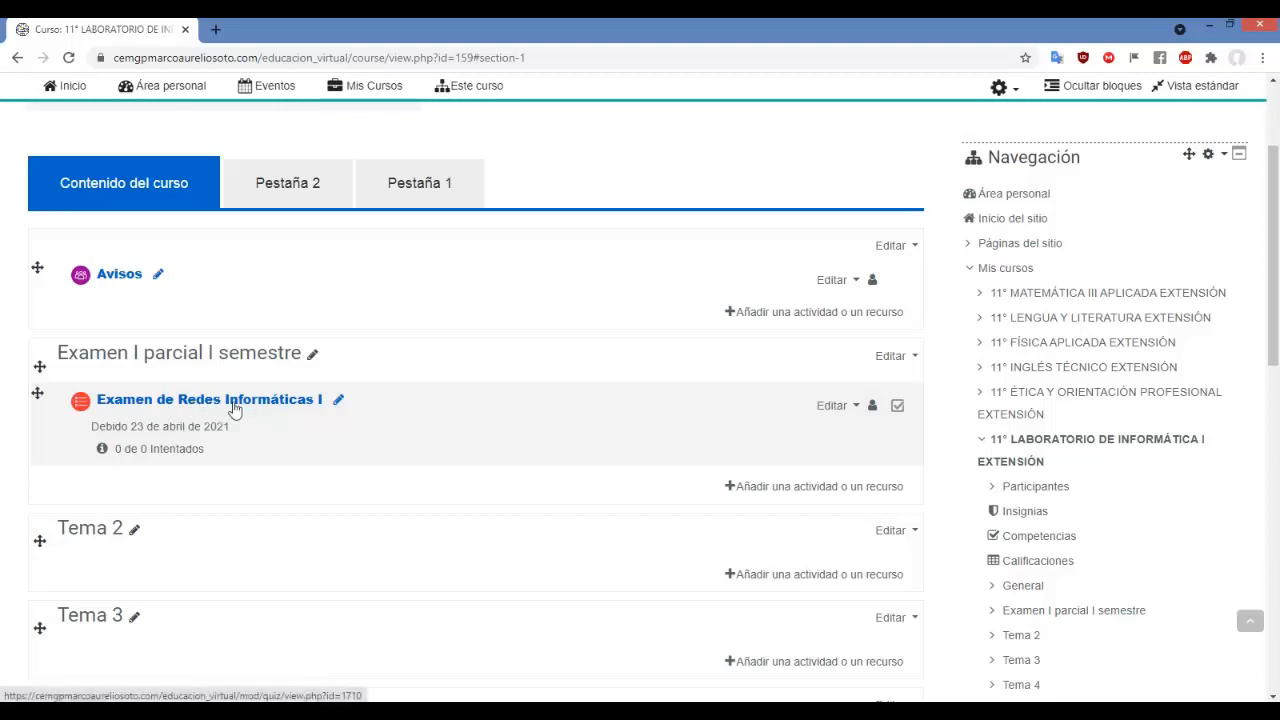
- Open the Examen de Redes Informáticas I quiz and review its availability dates, time limit, grading method and question status
{"action": "left_click", "coordinate": [255, 404]}
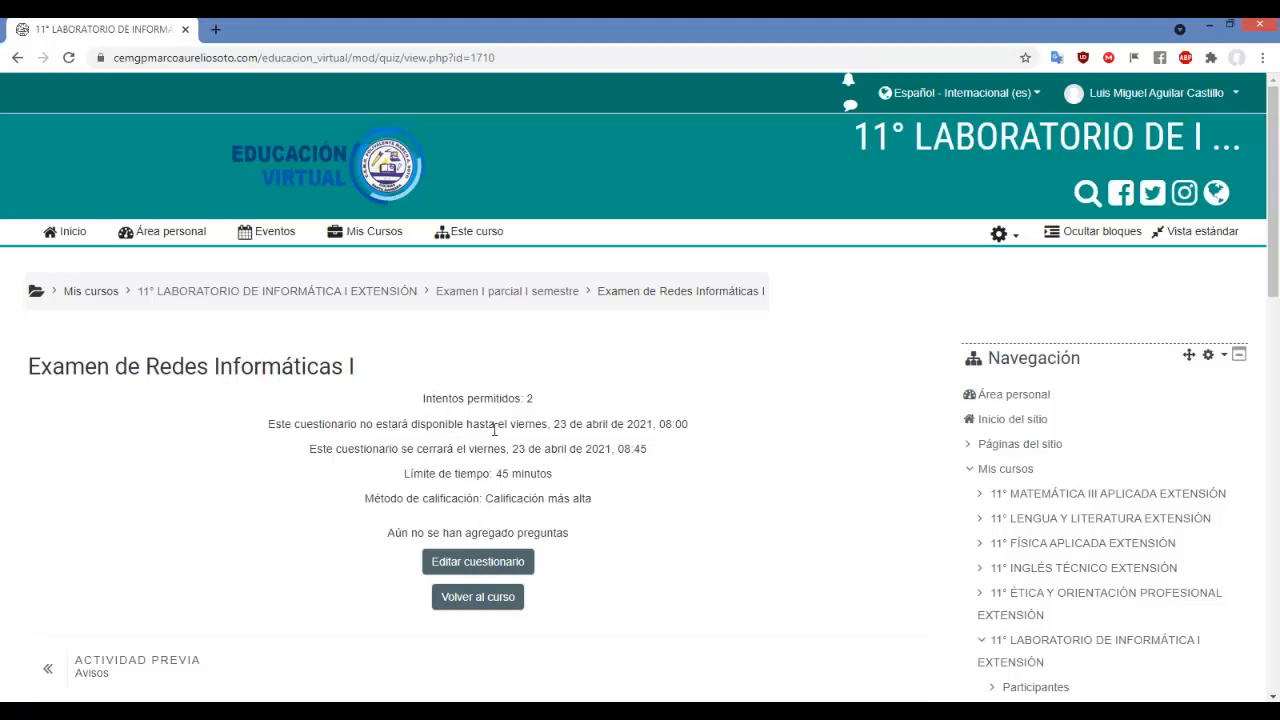
{"action": "double_click", "coordinate": [560, 423]}
{"action": "double_click", "coordinate": [672, 425]}
{"action": "double_click", "coordinate": [520, 449]}
{"action": "left_click_drag", "start_coordinate": [624, 449], "coordinate": [646, 452]}
{"action": "left_click_drag", "start_coordinate": [496, 474], "coordinate": [598, 500]}
{"action": "left_click_drag", "start_coordinate": [387, 533], "coordinate": [583, 537]}
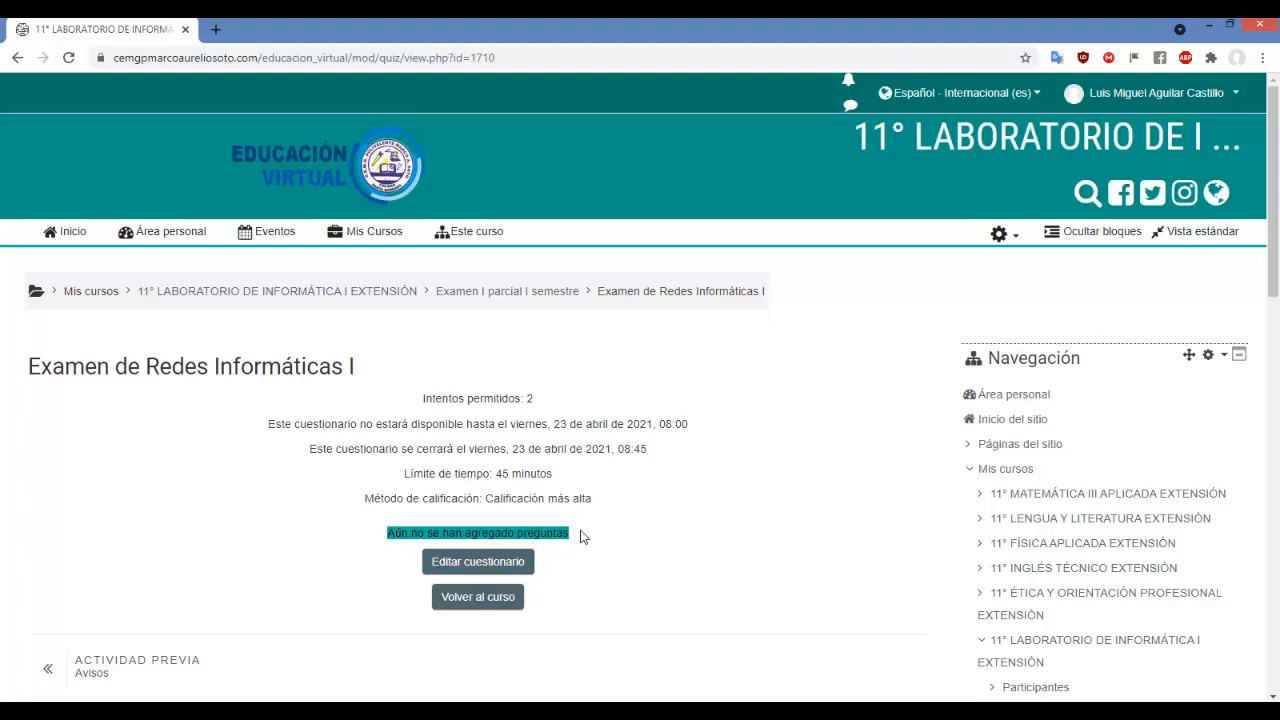
{"action": "scroll", "coordinate": [582, 535], "scroll_direction": "down", "scroll_amount": 2}
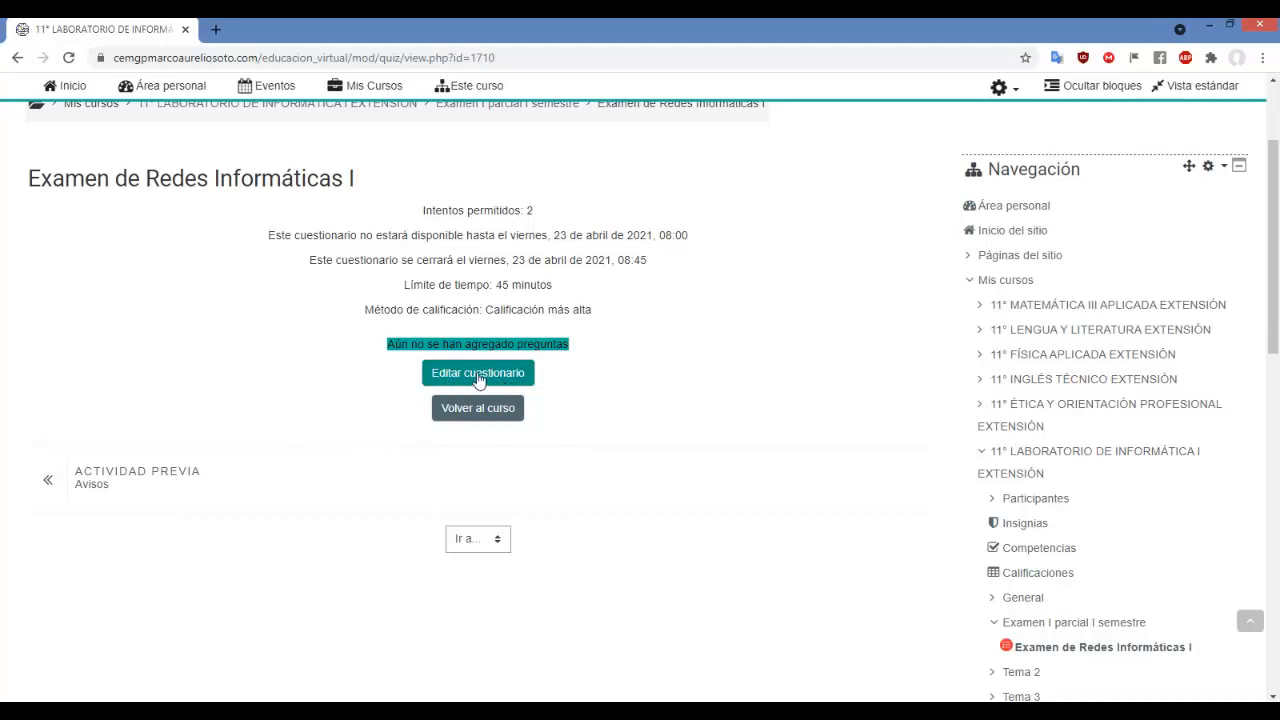
- Open the quiz for editing and save a maximum grade of 40
{"action": "left_click", "coordinate": [478, 376]}
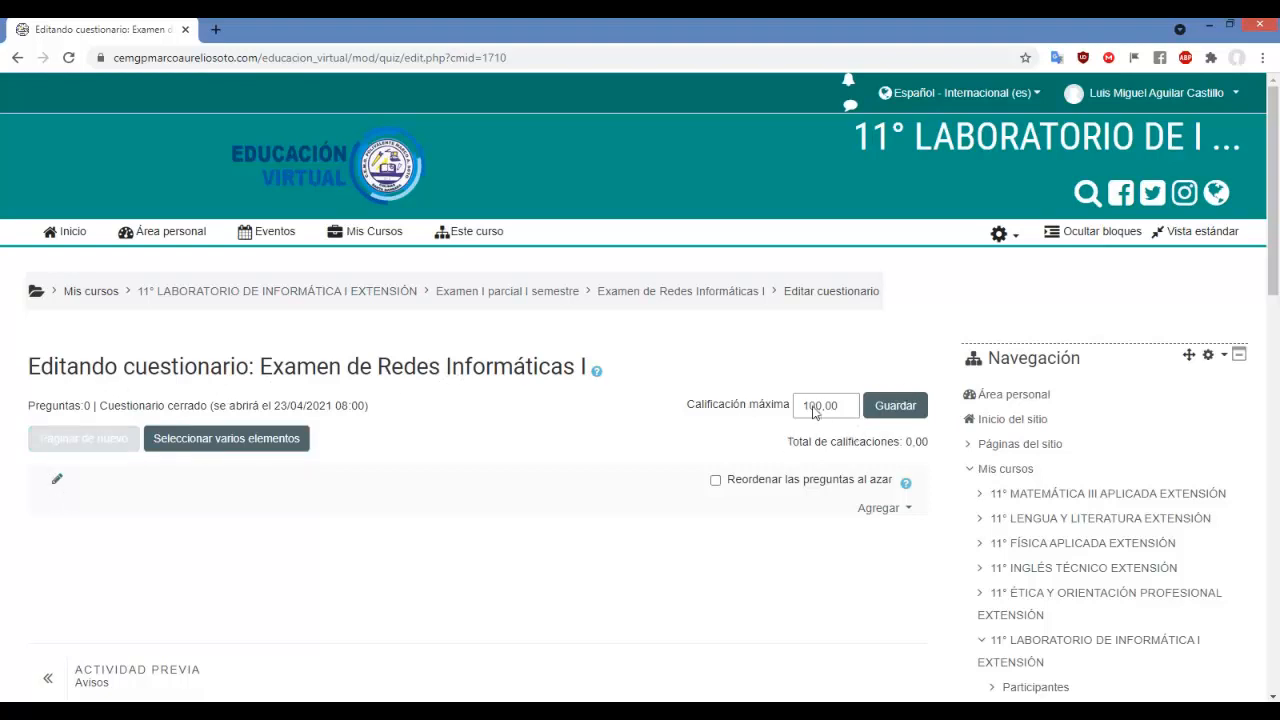
{"action": "left_click_drag", "start_coordinate": [840, 406], "coordinate": [795, 405]}
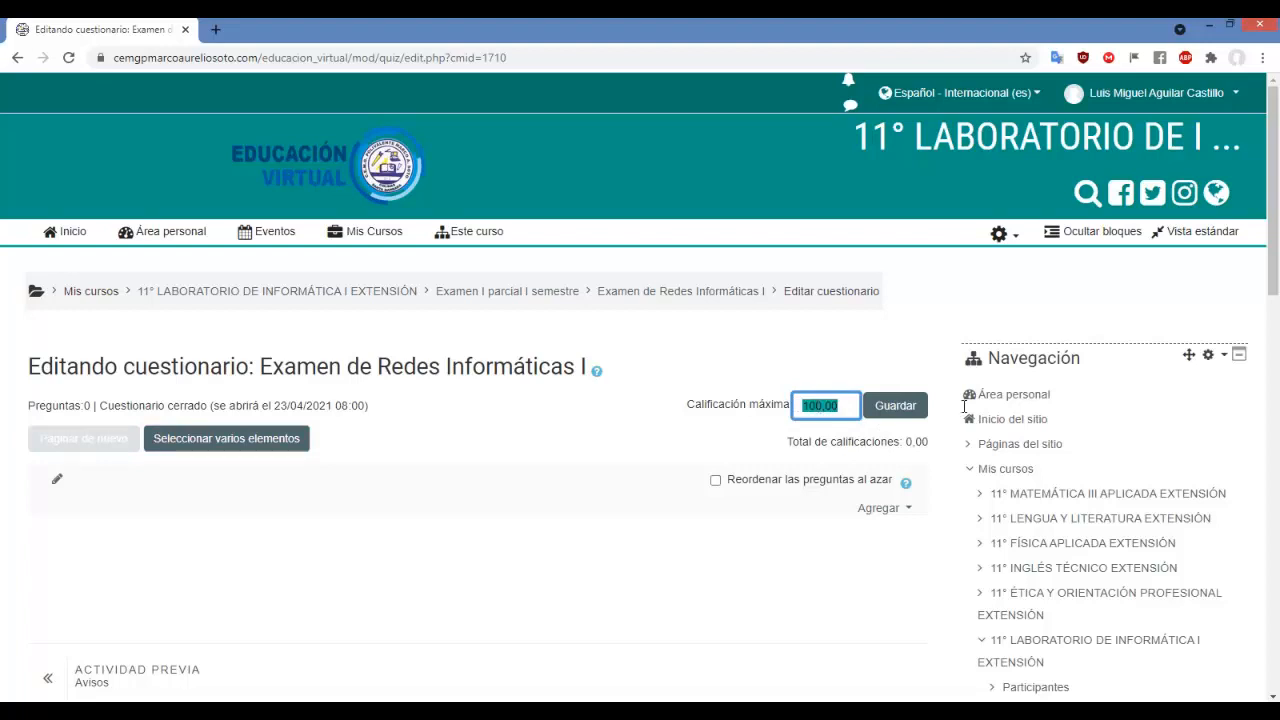
{"action": "type", "text": "40"}
{"action": "key", "text": "Tab"}
{"action": "key", "text": "Return"}
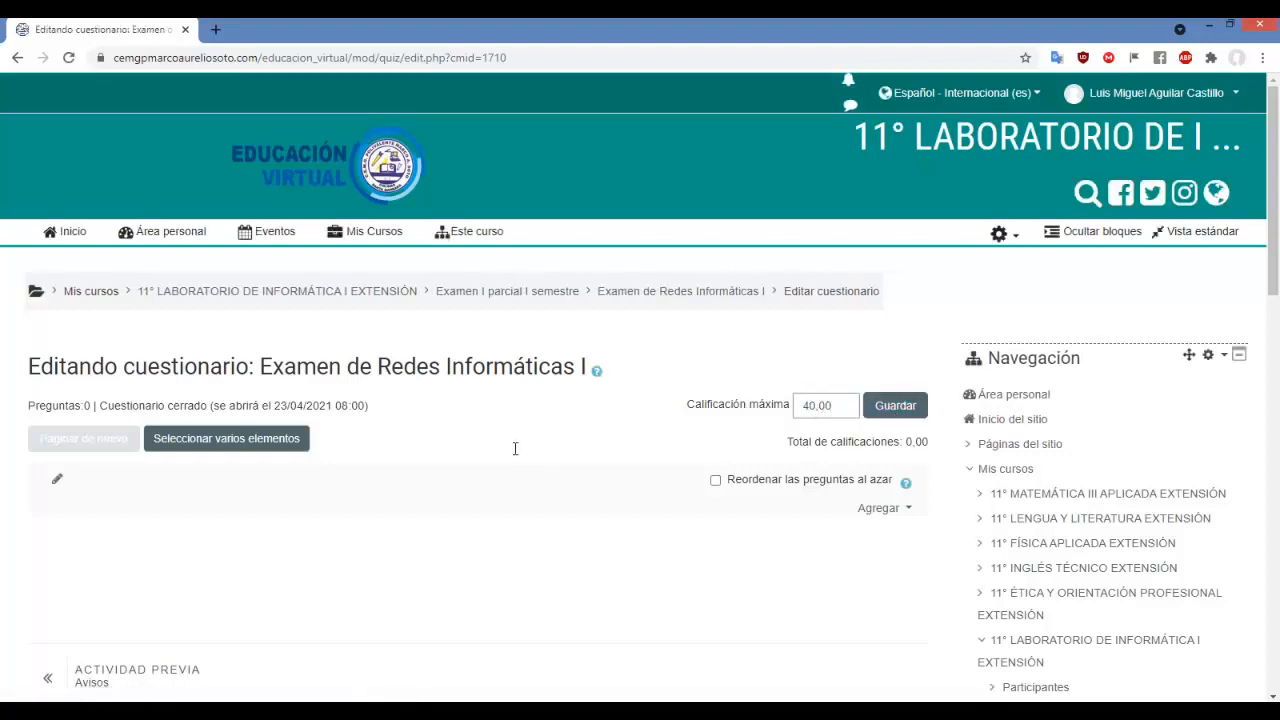
- Start adding a new question to the quiz so that the question types are offered
{"action": "scroll", "coordinate": [517, 454], "scroll_direction": "down", "scroll_amount": 1}
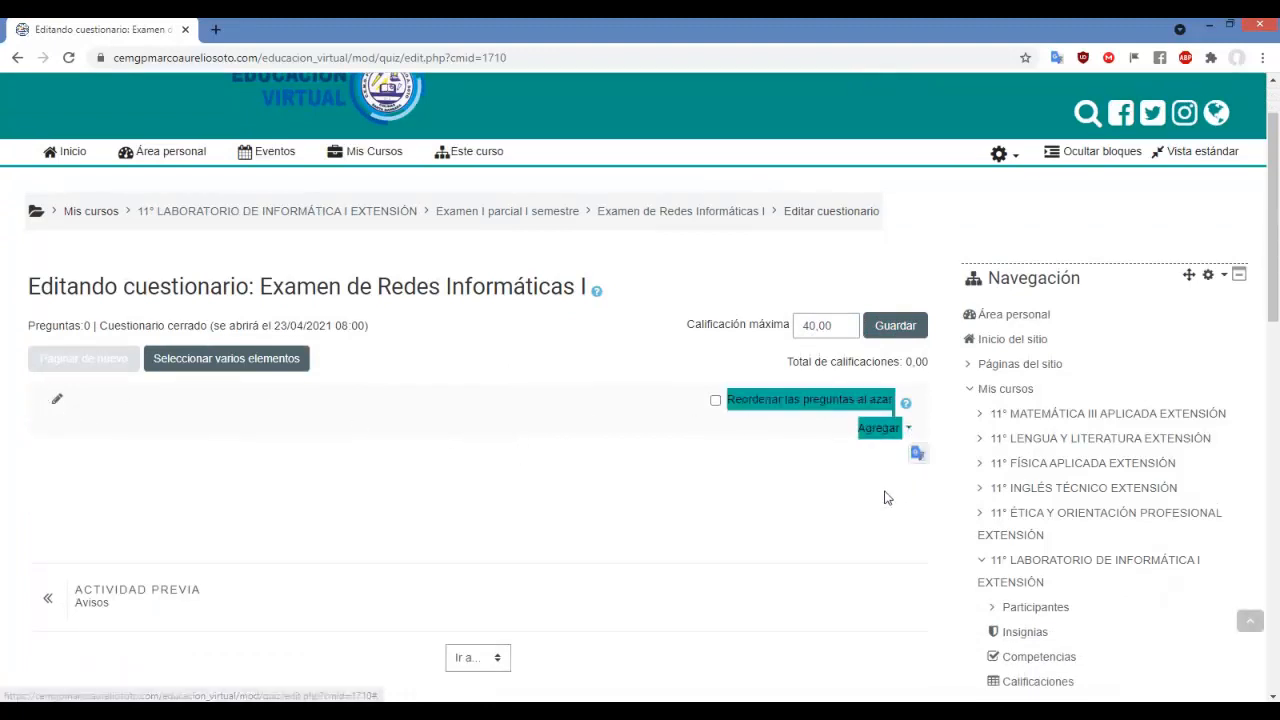
{"action": "left_click", "coordinate": [895, 432]}
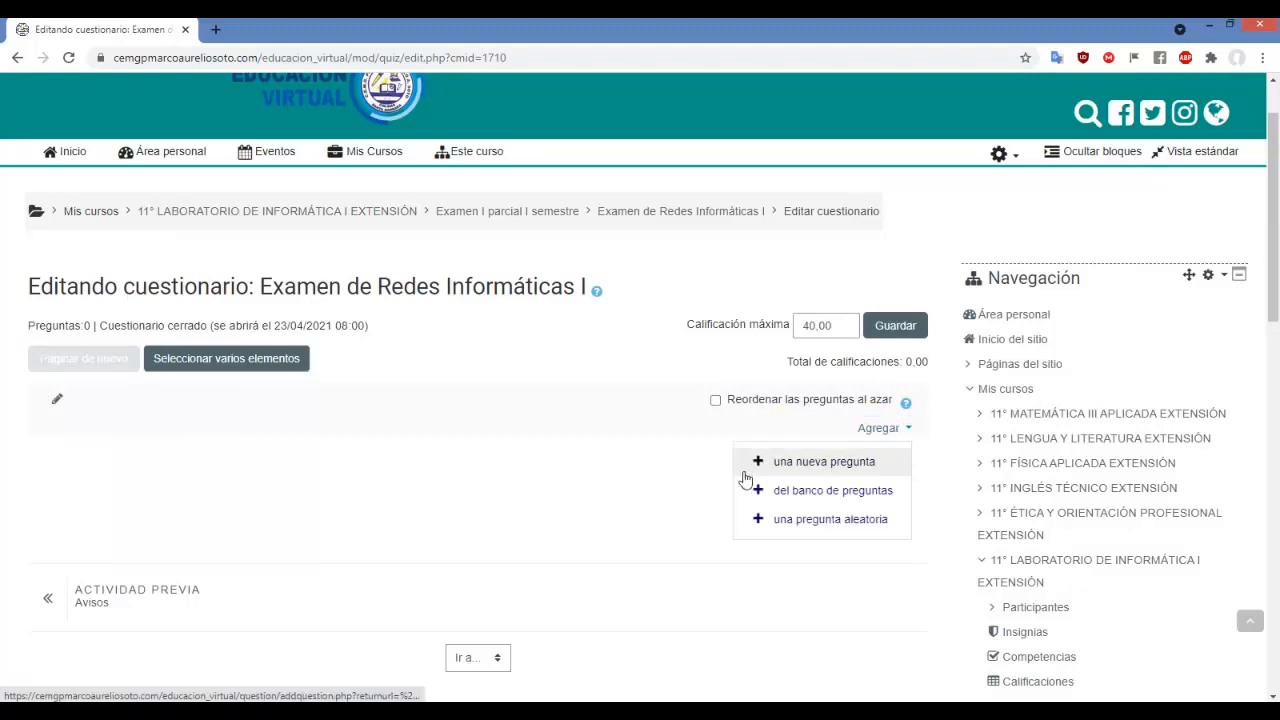
{"action": "left_click", "coordinate": [834, 466]}
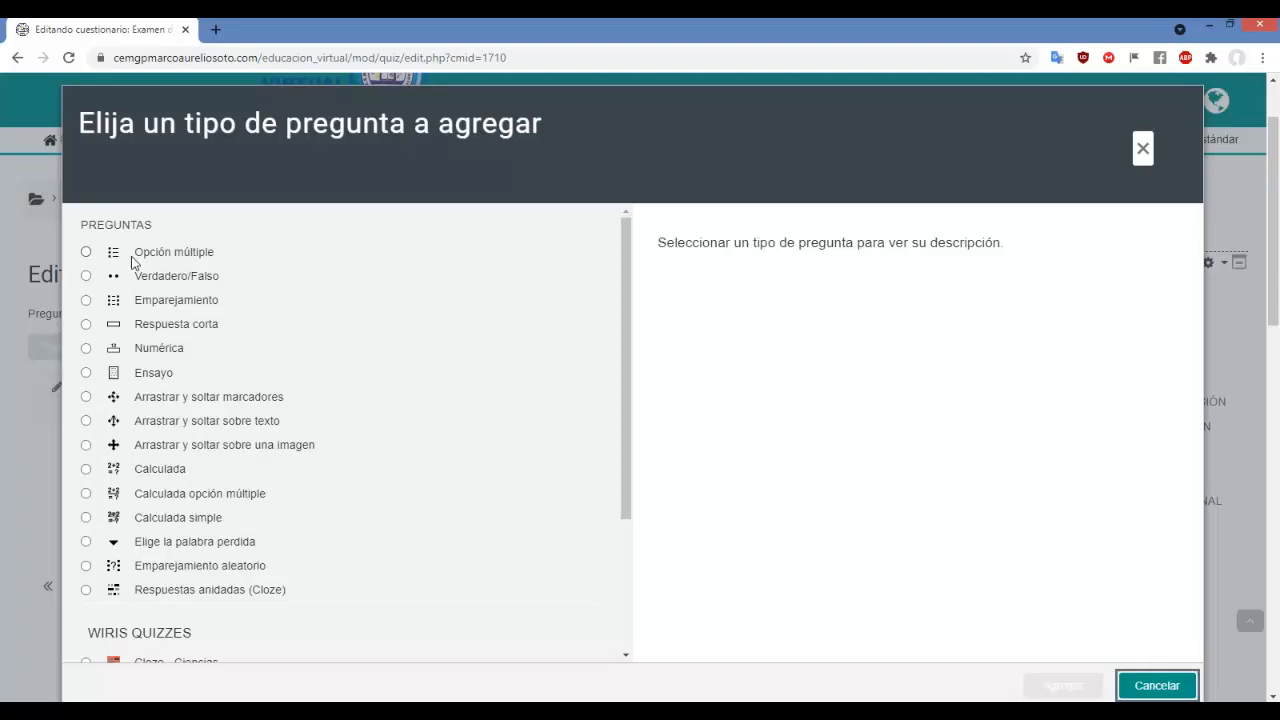
- Examine the descriptions of the Opción múltiple, Verdadero/Falso, Emparejamiento, Respuesta corta and Ensayo question types
{"action": "left_click", "coordinate": [86, 252]}
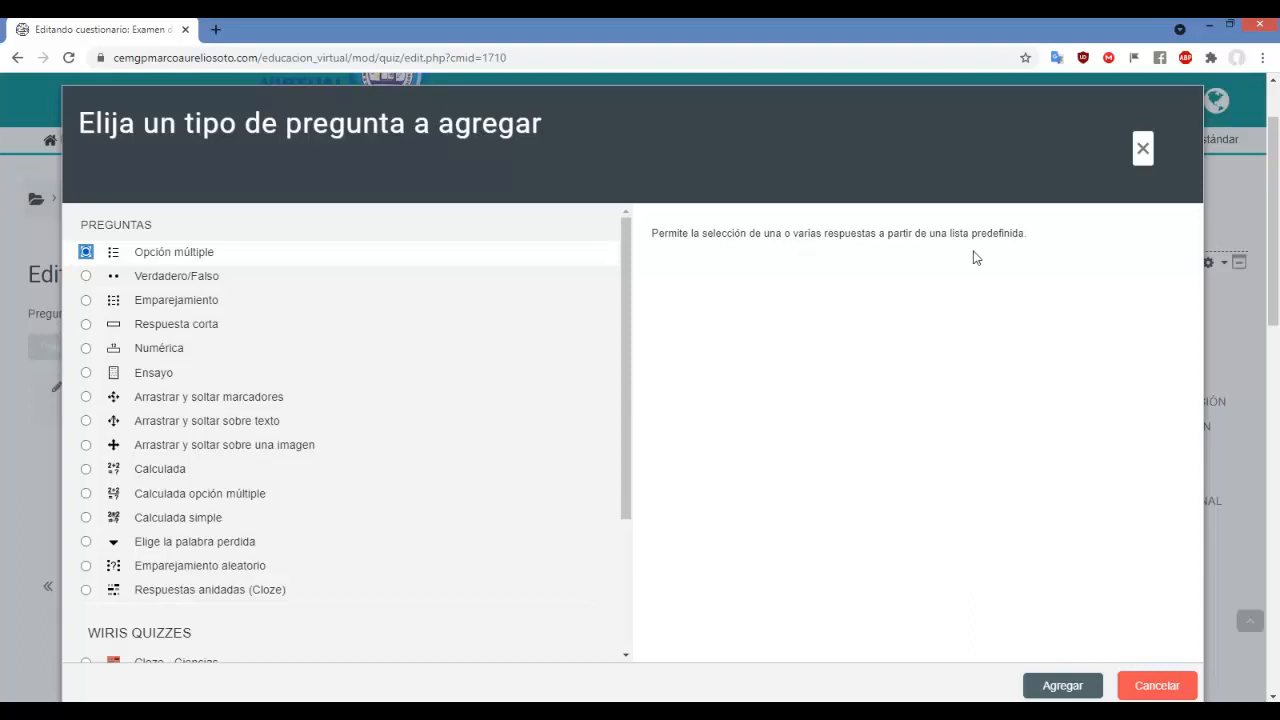
{"action": "left_click", "coordinate": [126, 280]}
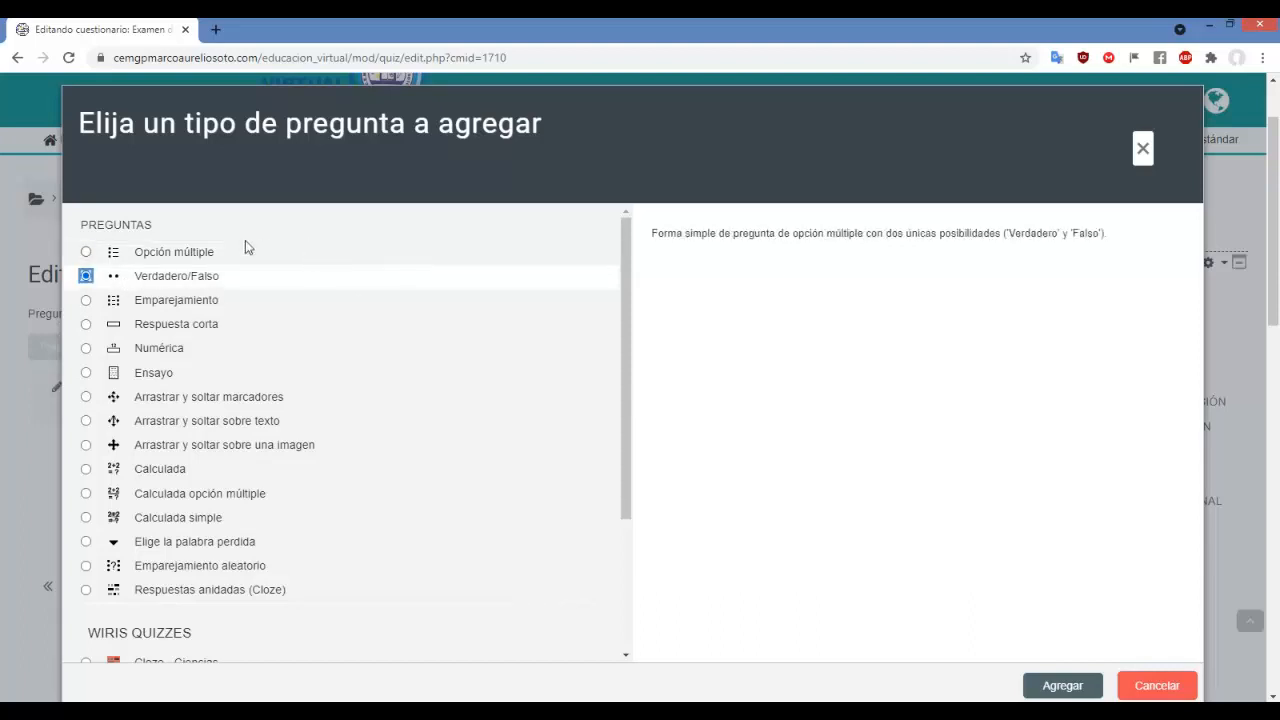
{"action": "left_click", "coordinate": [192, 252]}
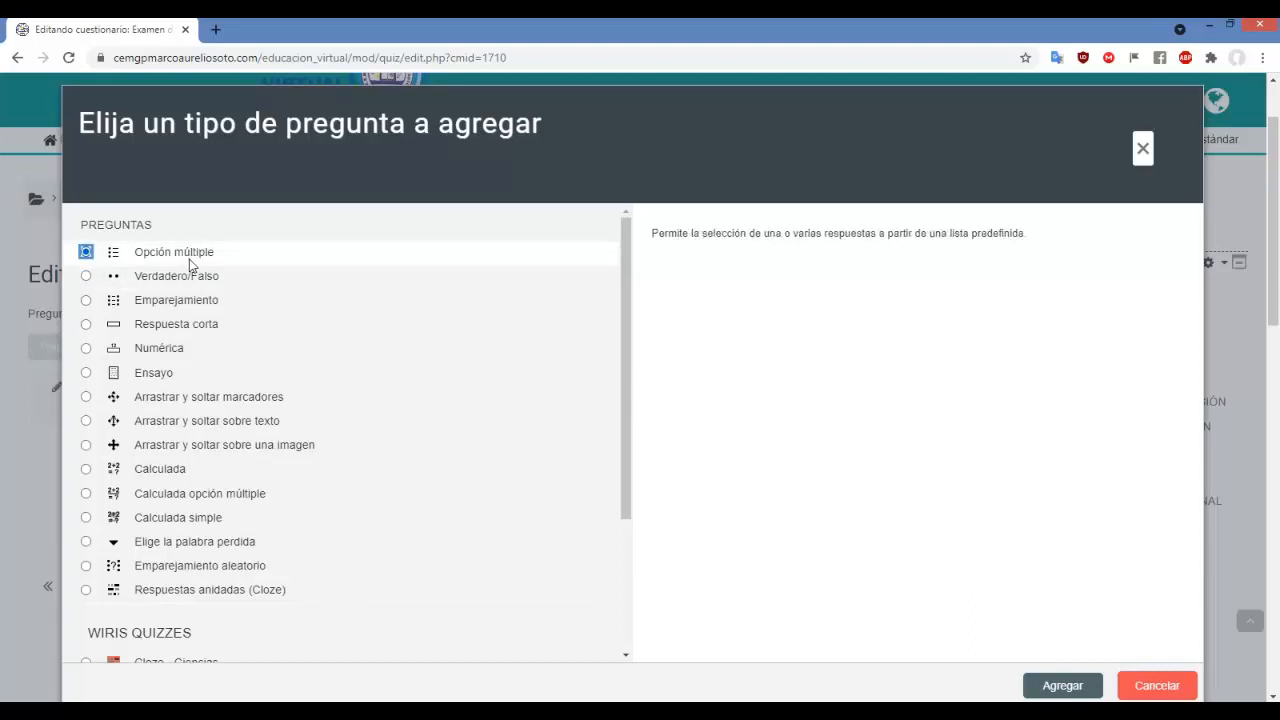
{"action": "left_click", "coordinate": [87, 278]}
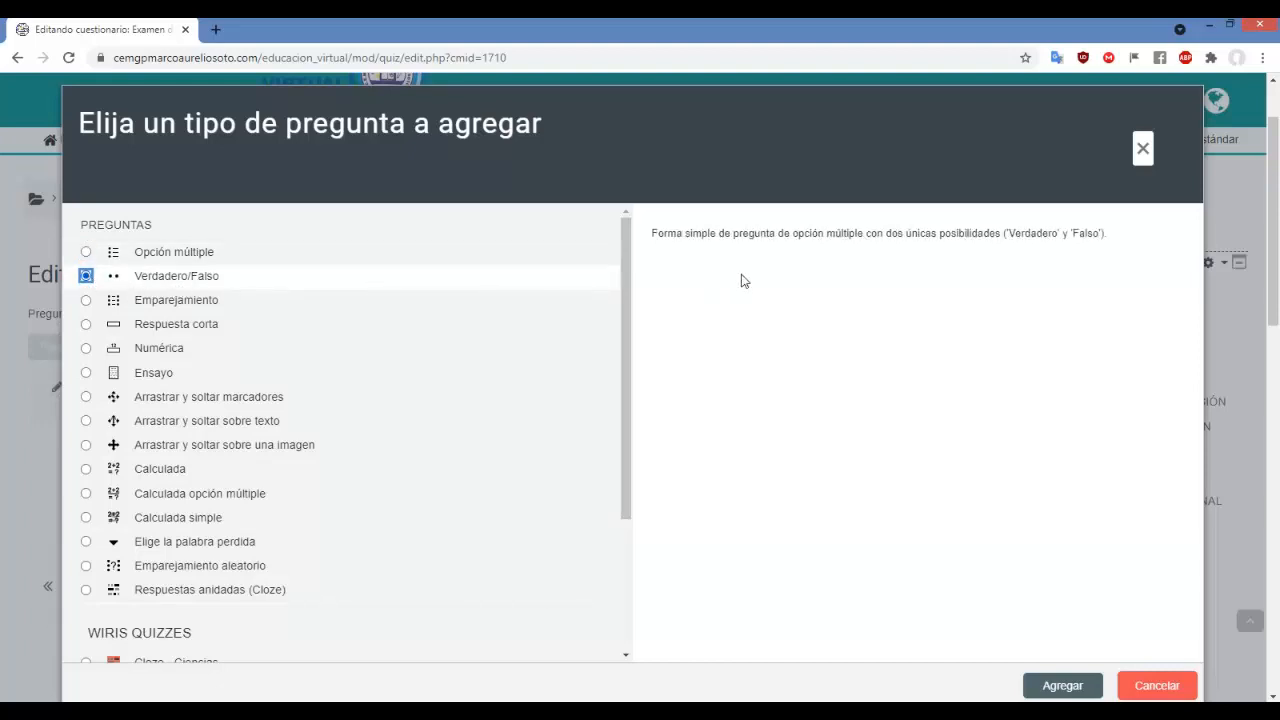
{"action": "left_click", "coordinate": [112, 300]}
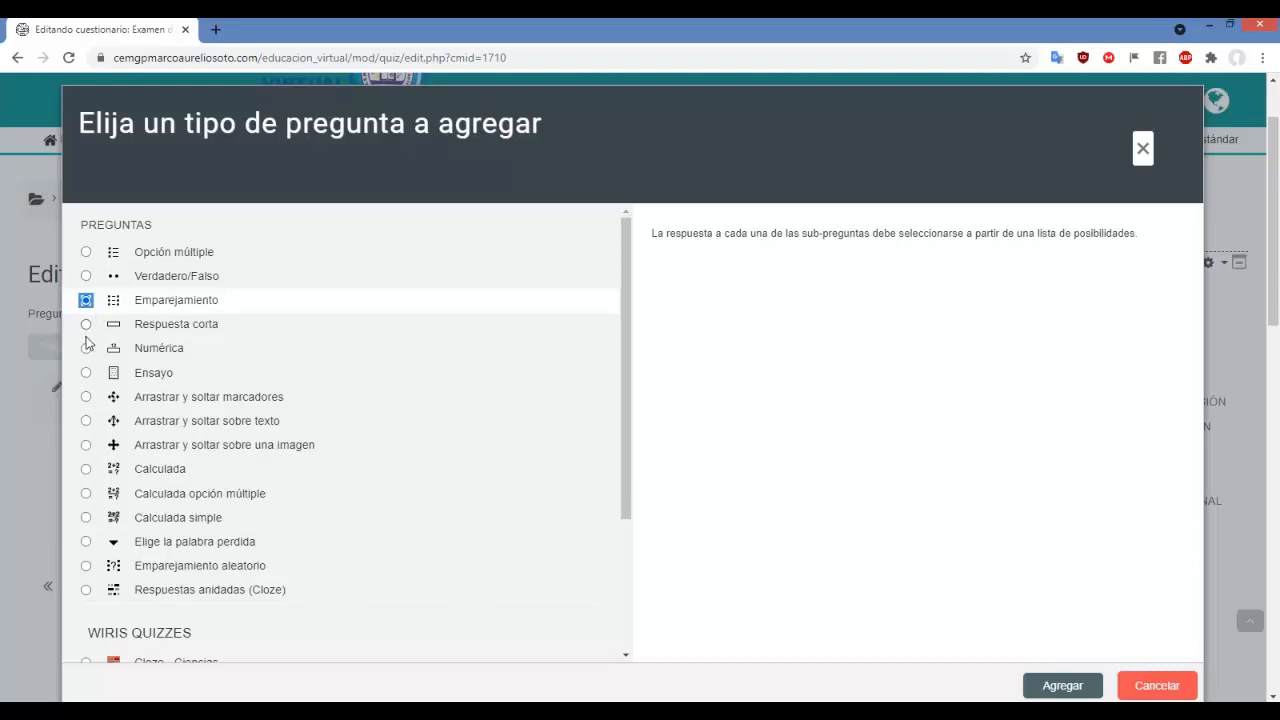
{"action": "left_click", "coordinate": [181, 333]}
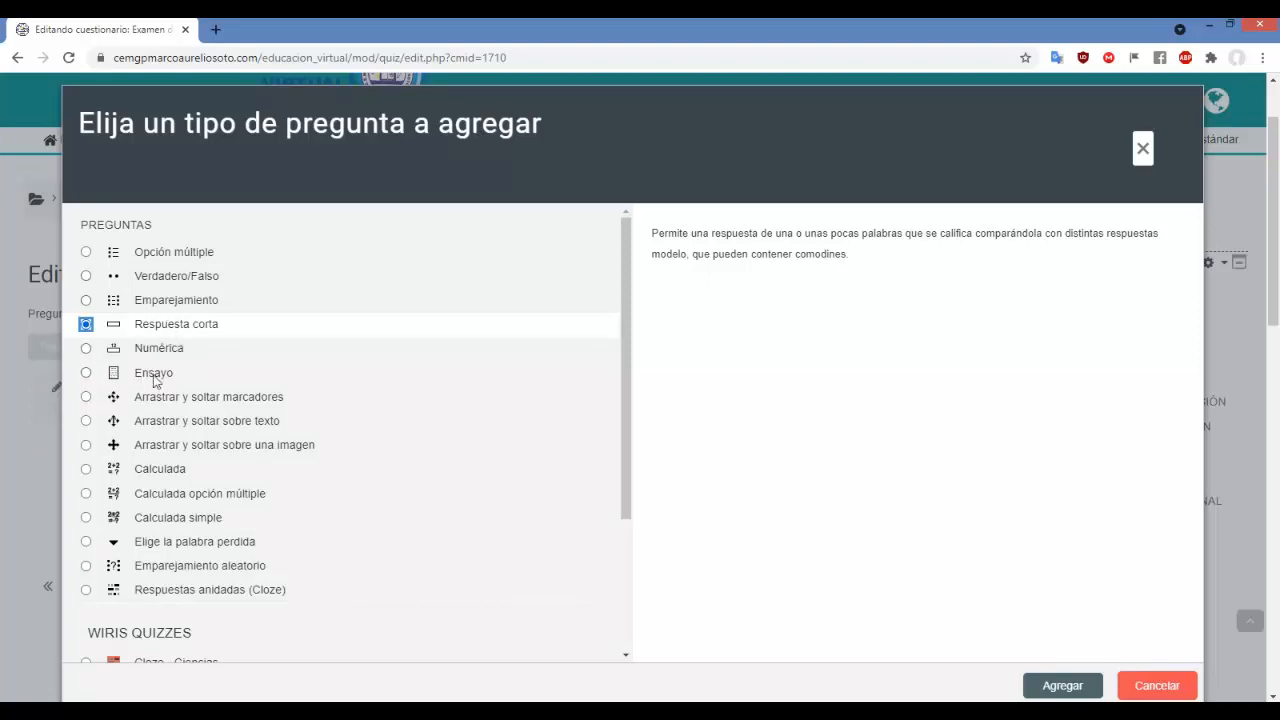
{"action": "left_click", "coordinate": [86, 373]}
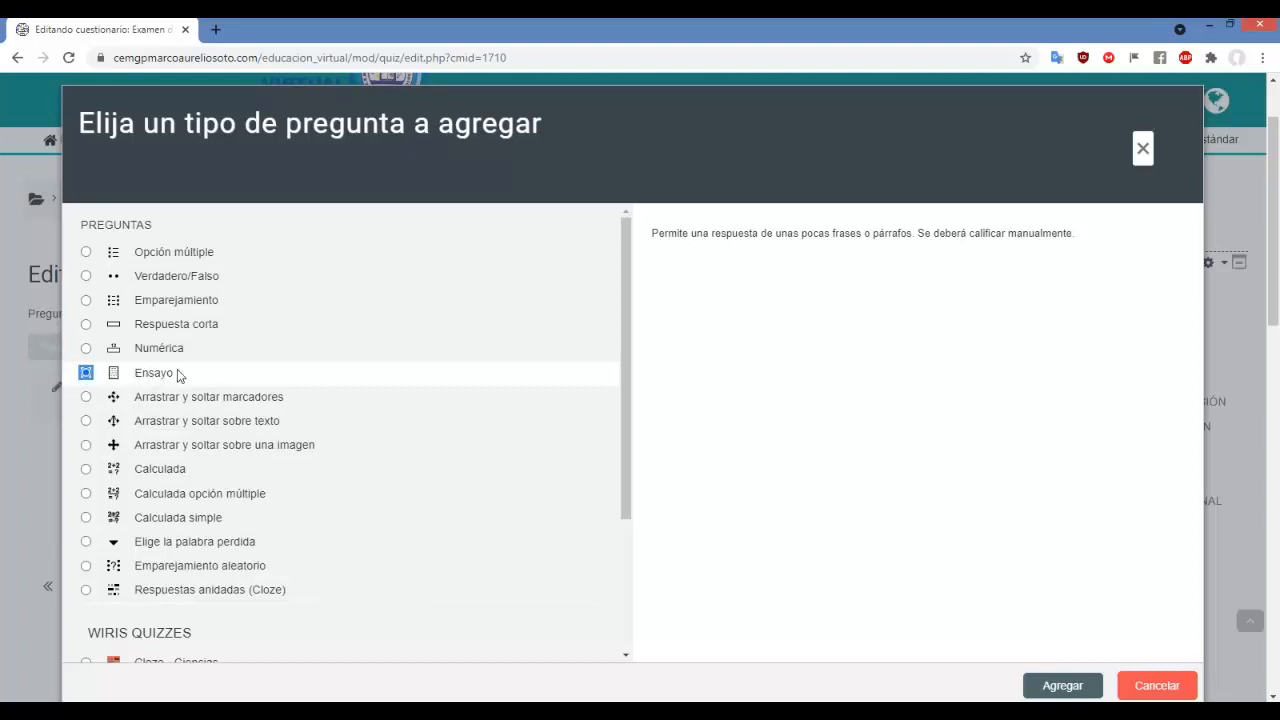
{"action": "left_click", "coordinate": [165, 329]}
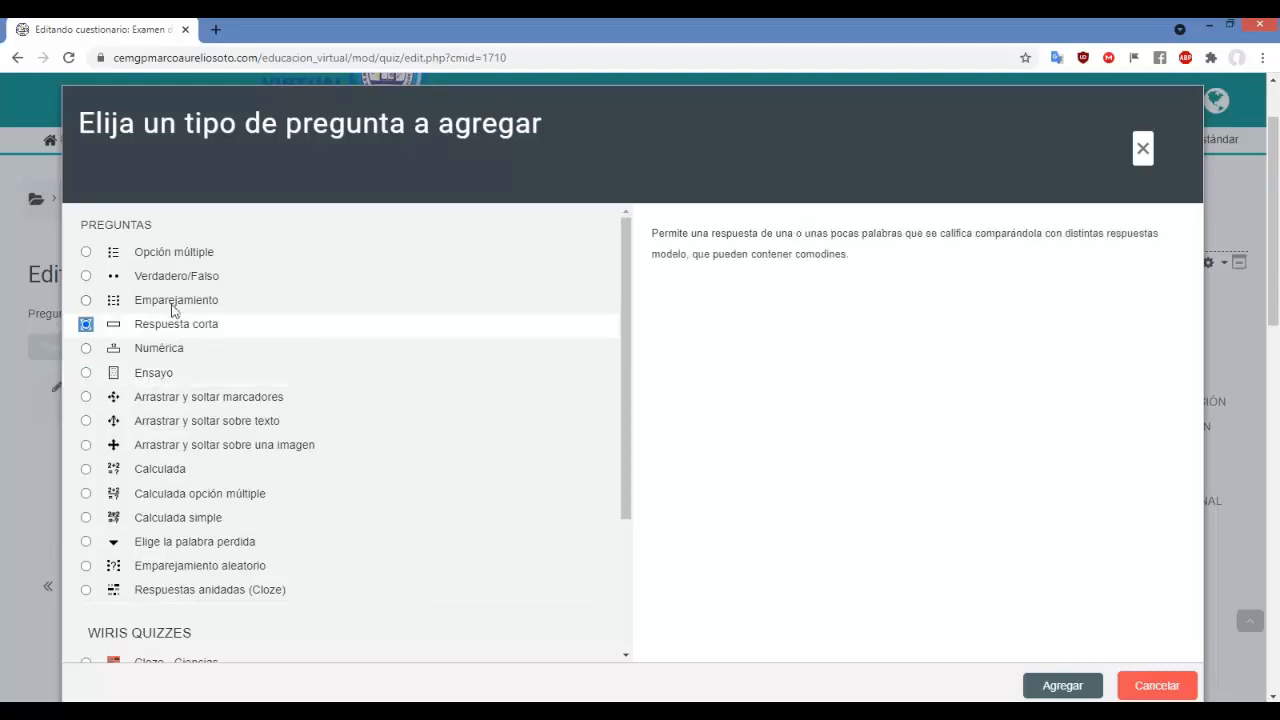
{"action": "left_click", "coordinate": [174, 305]}
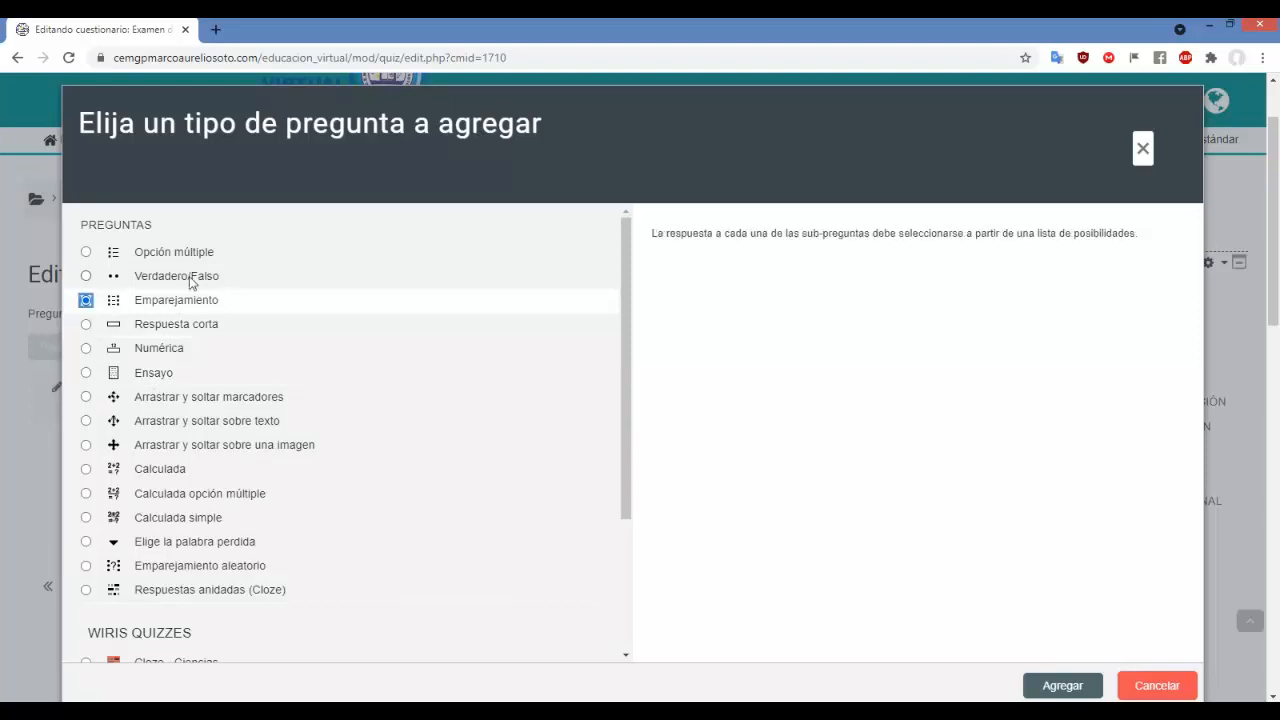
{"action": "left_click", "coordinate": [183, 279]}
{"action": "left_click", "coordinate": [185, 261]}
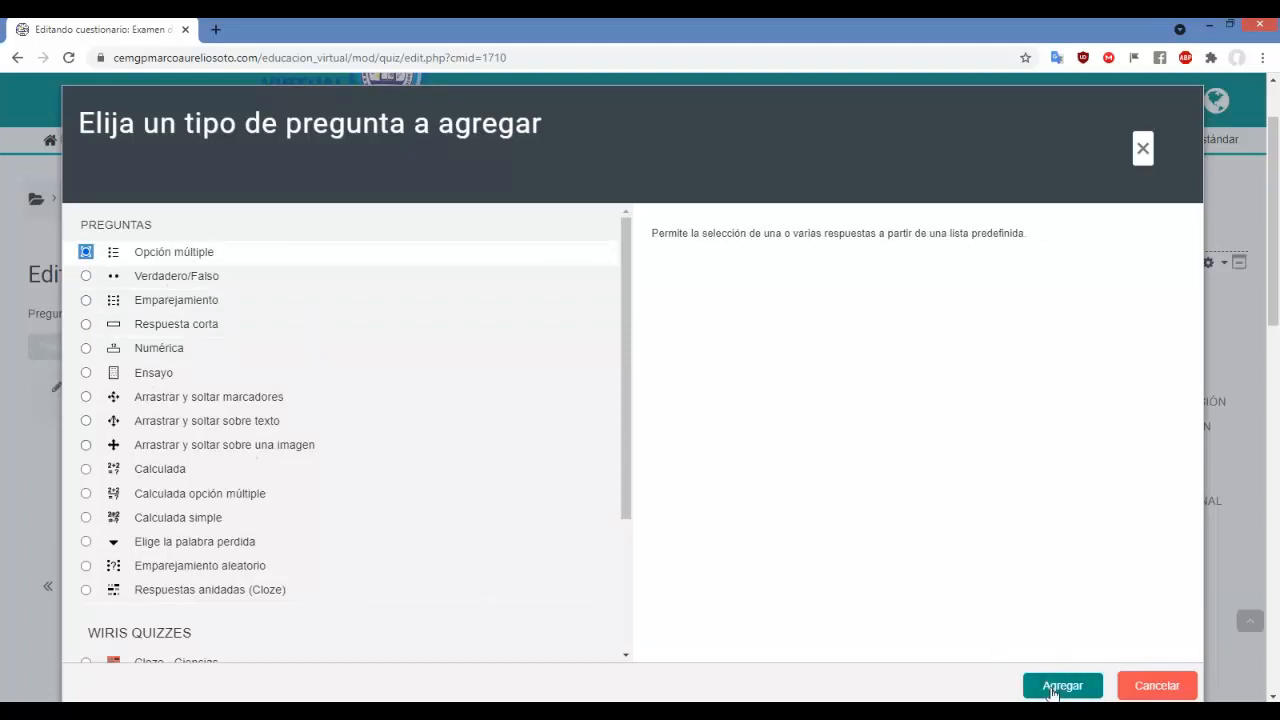
- Choose Verdadero/Falso as the question type and add the question to the quiz
{"action": "left_click", "coordinate": [175, 284]}
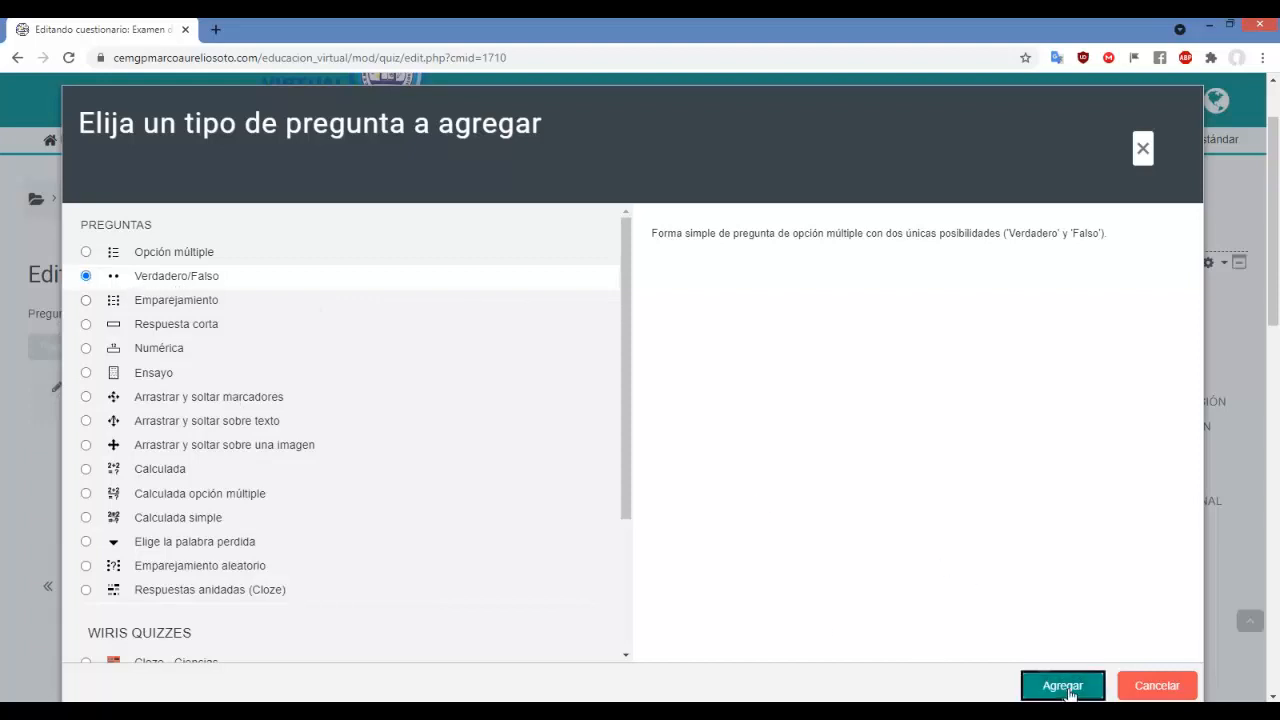
{"action": "left_click", "coordinate": [1063, 687]}
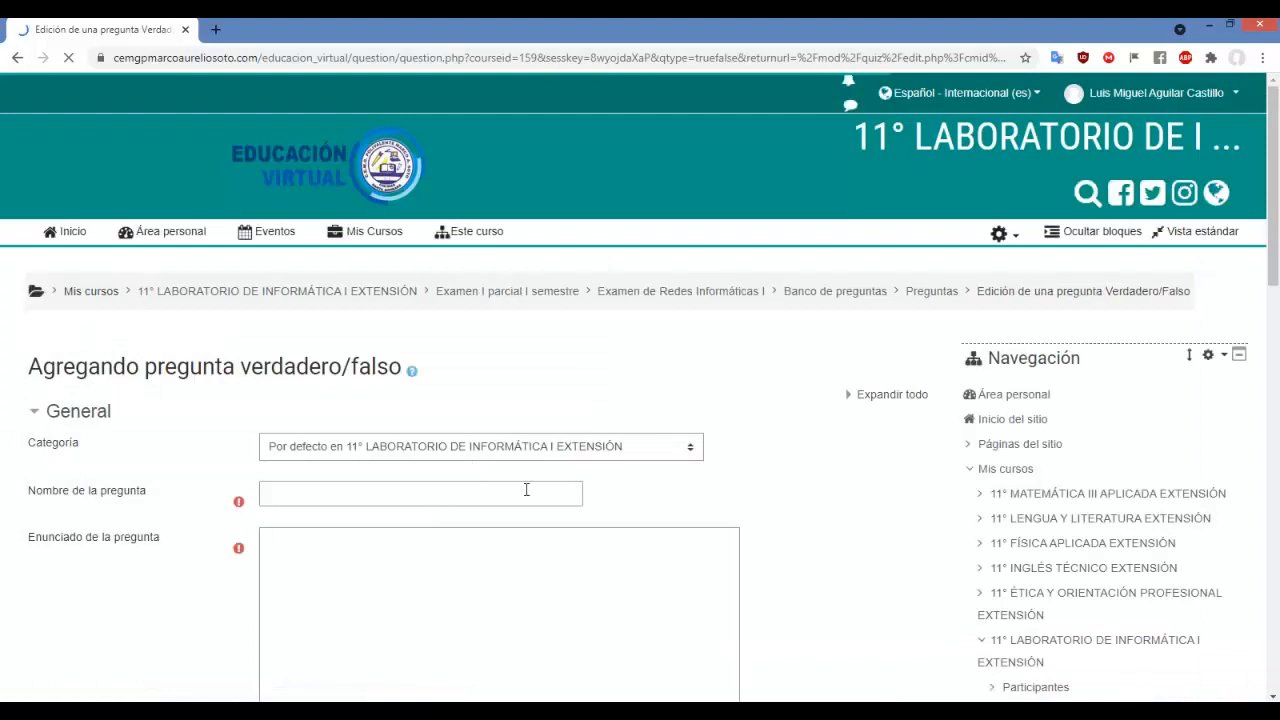
- Name the question 1 and enter "En el año de 1973 se creo el TCP/IP" as its statement
{"action": "scroll", "coordinate": [518, 480], "scroll_direction": "down", "scroll_amount": 2}
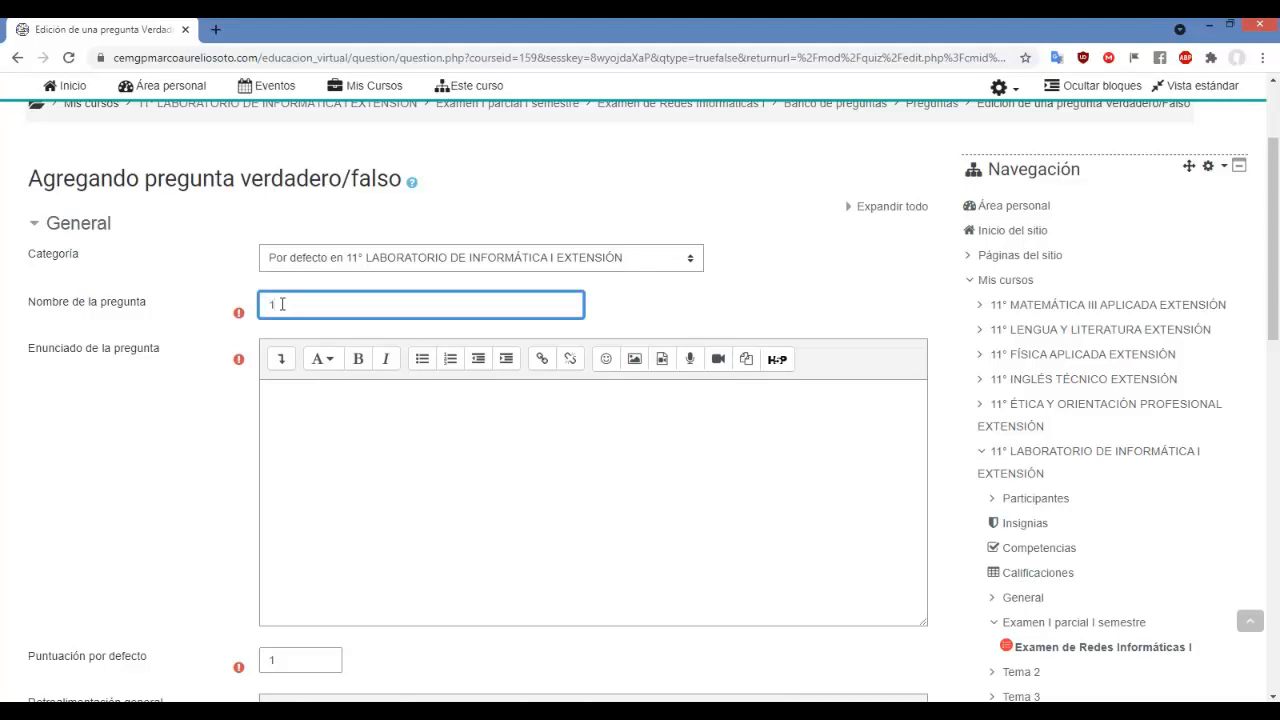
{"action": "double_click", "coordinate": [269, 305]}
{"action": "left_click", "coordinate": [301, 409]}
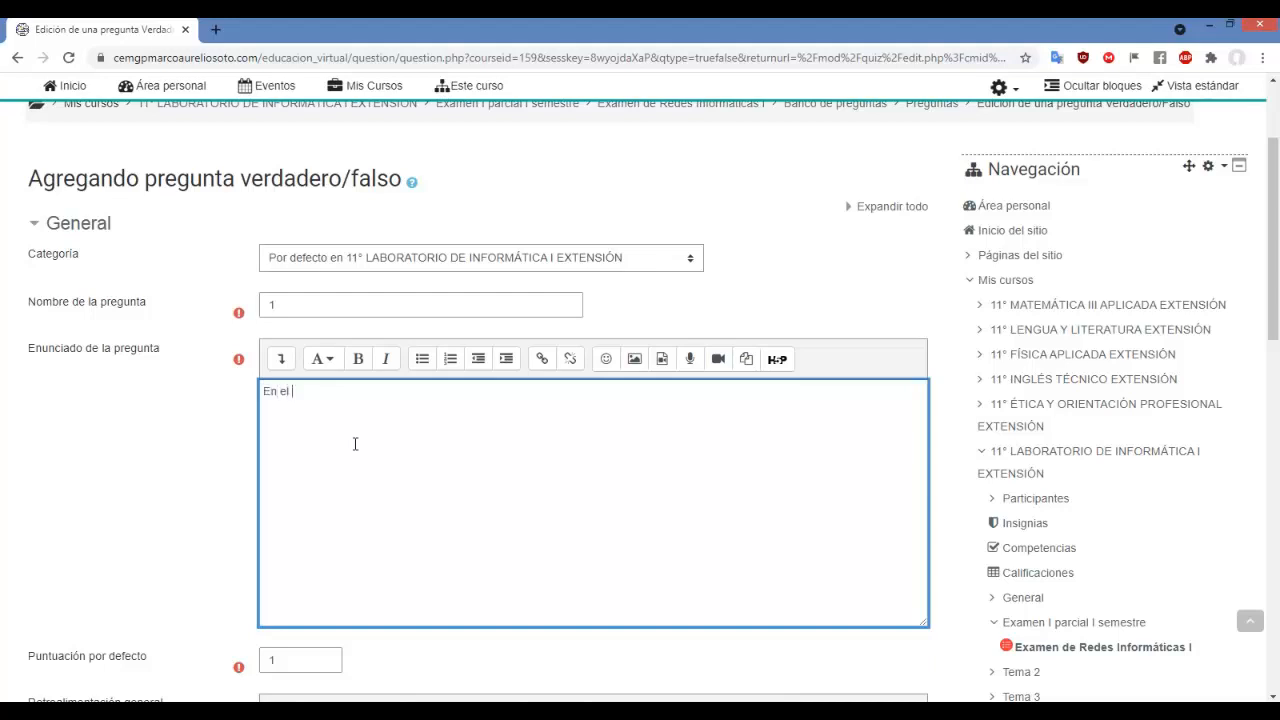
{"action": "type", "text": "de 1973 se creo el TCP/IP"}
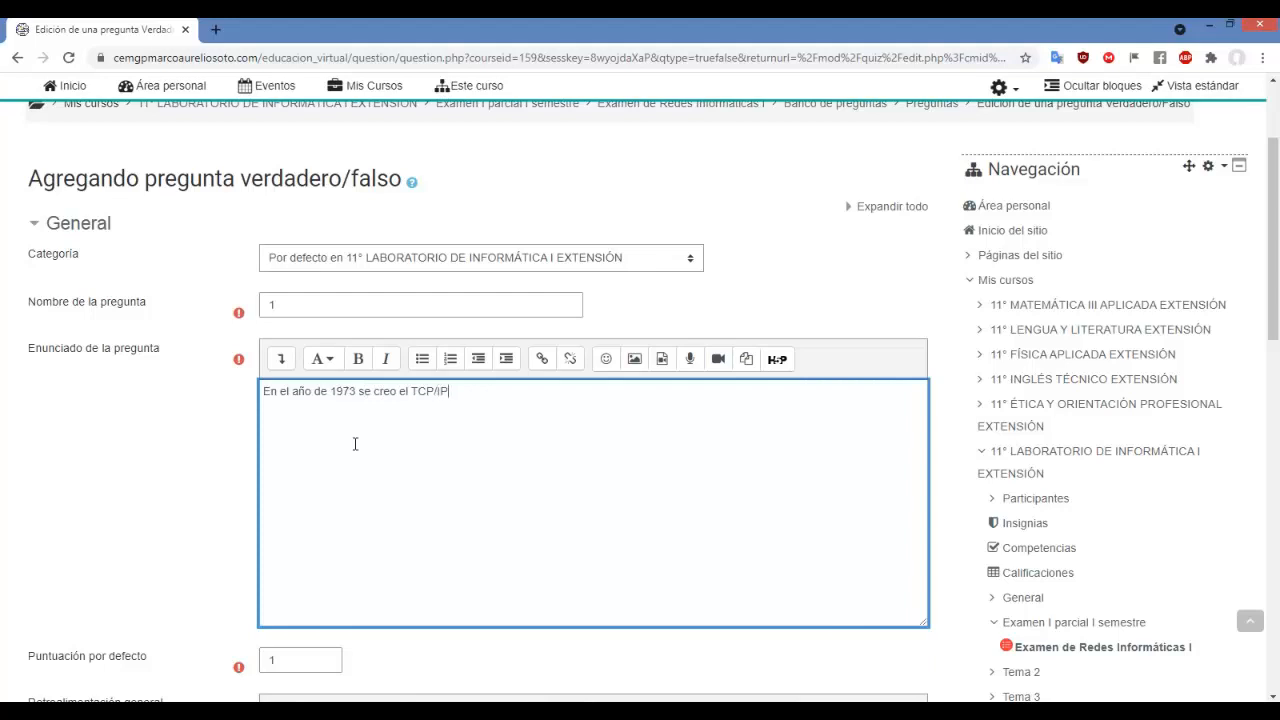
{"action": "left_click_drag", "start_coordinate": [492, 400], "coordinate": [181, 391]}
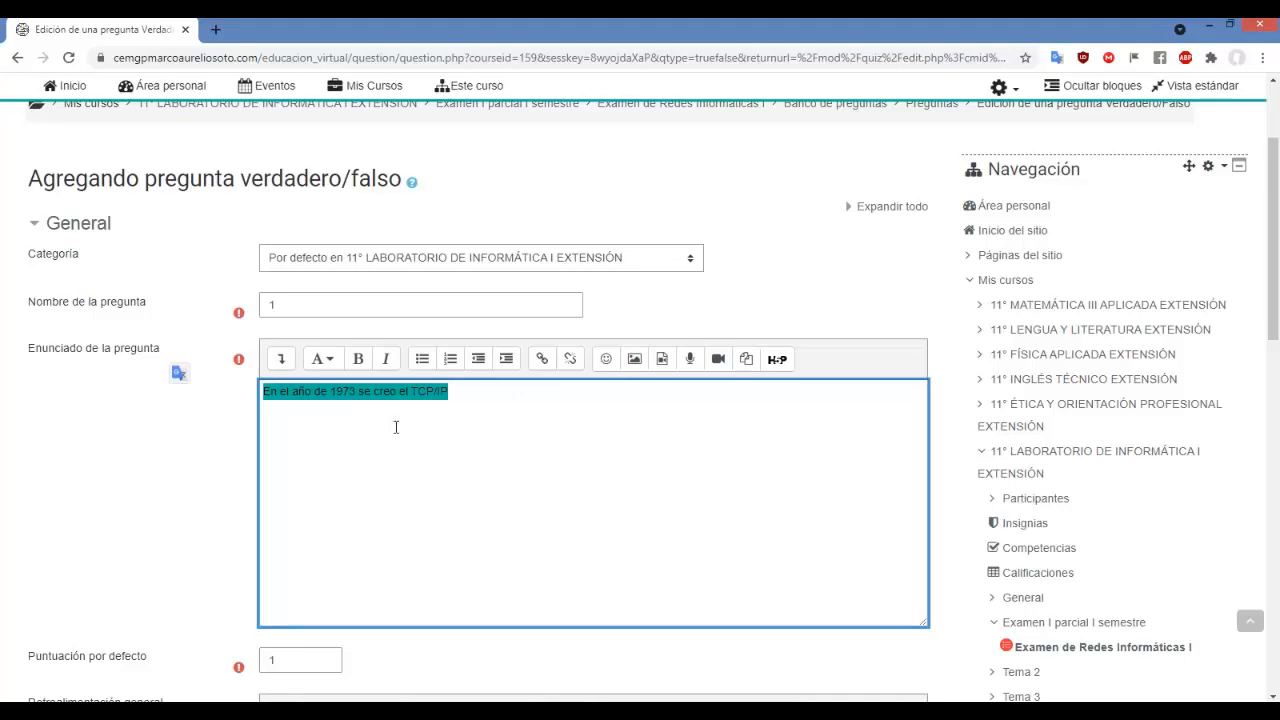
{"action": "scroll", "coordinate": [392, 420], "scroll_direction": "down", "scroll_amount": 1}
{"action": "scroll", "coordinate": [395, 430], "scroll_direction": "up", "scroll_amount": 2}
{"action": "scroll", "coordinate": [400, 450], "scroll_direction": "down", "scroll_amount": 2}
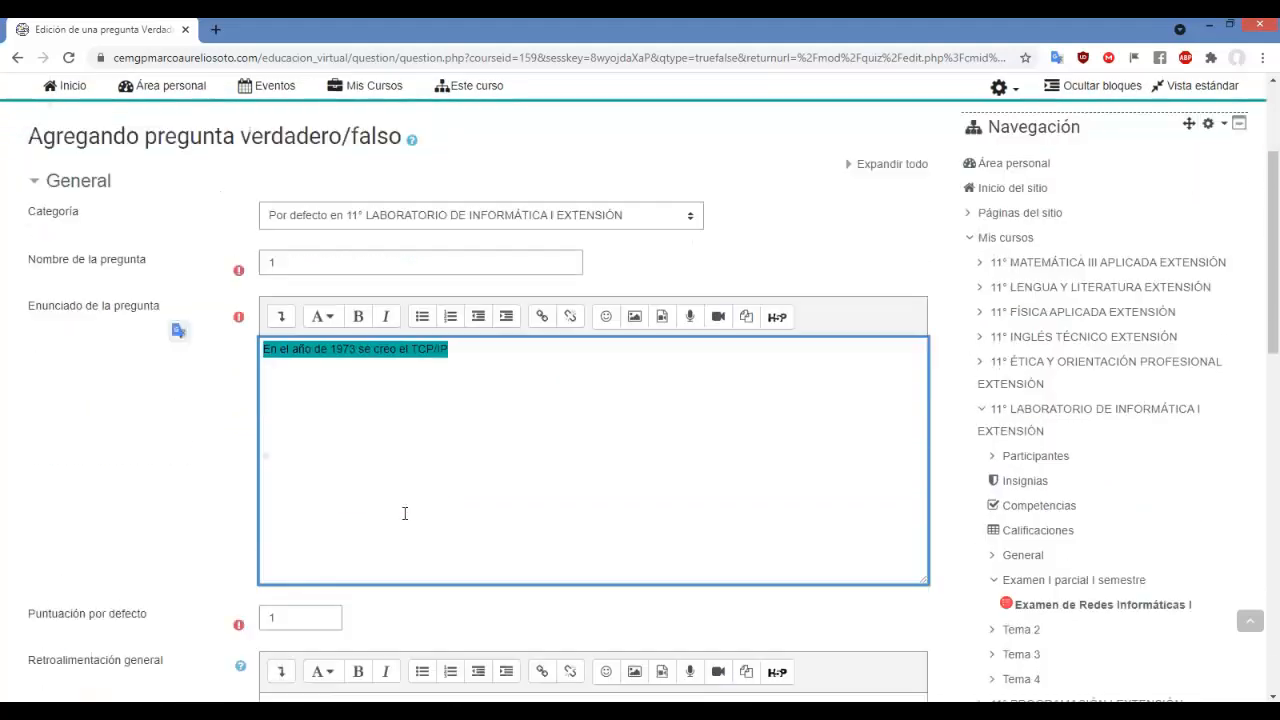
{"action": "left_click", "coordinate": [461, 445]}
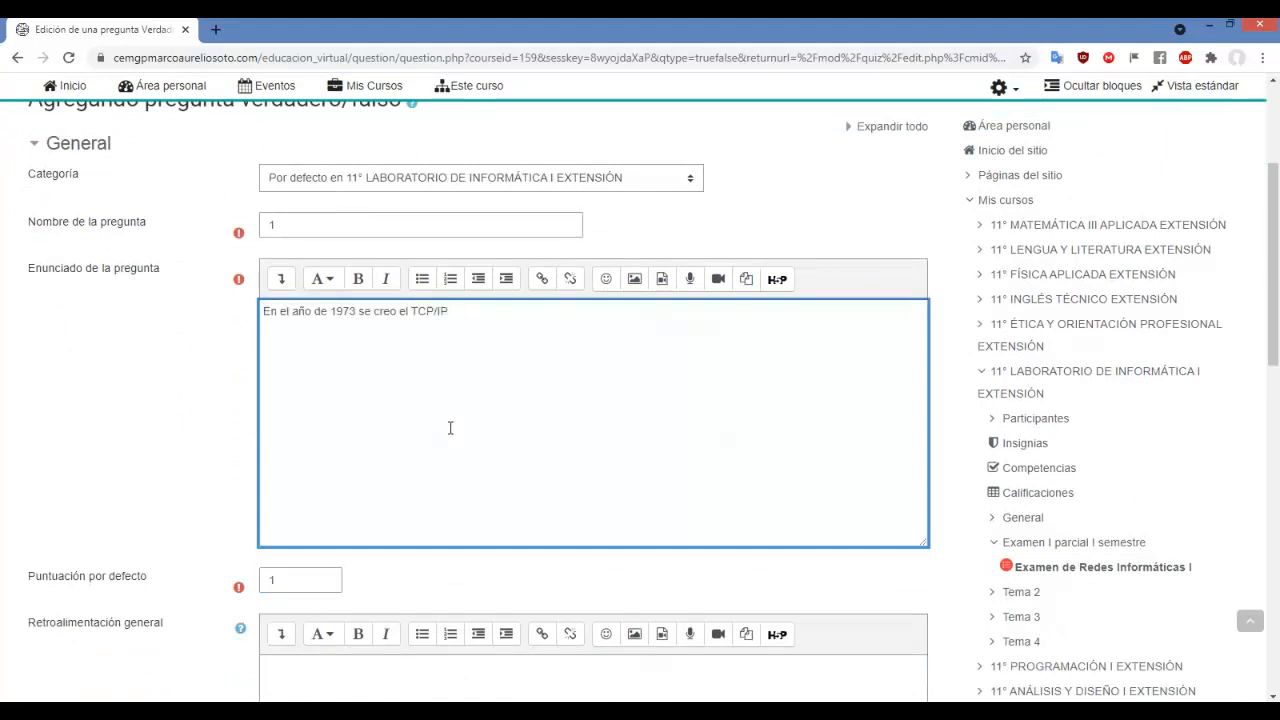
- Set the question's default mark (Puntuación por defecto) to 2
{"action": "scroll", "coordinate": [457, 410], "scroll_direction": "down", "scroll_amount": 1}
{"action": "scroll", "coordinate": [450, 431], "scroll_direction": "down", "scroll_amount": 1}
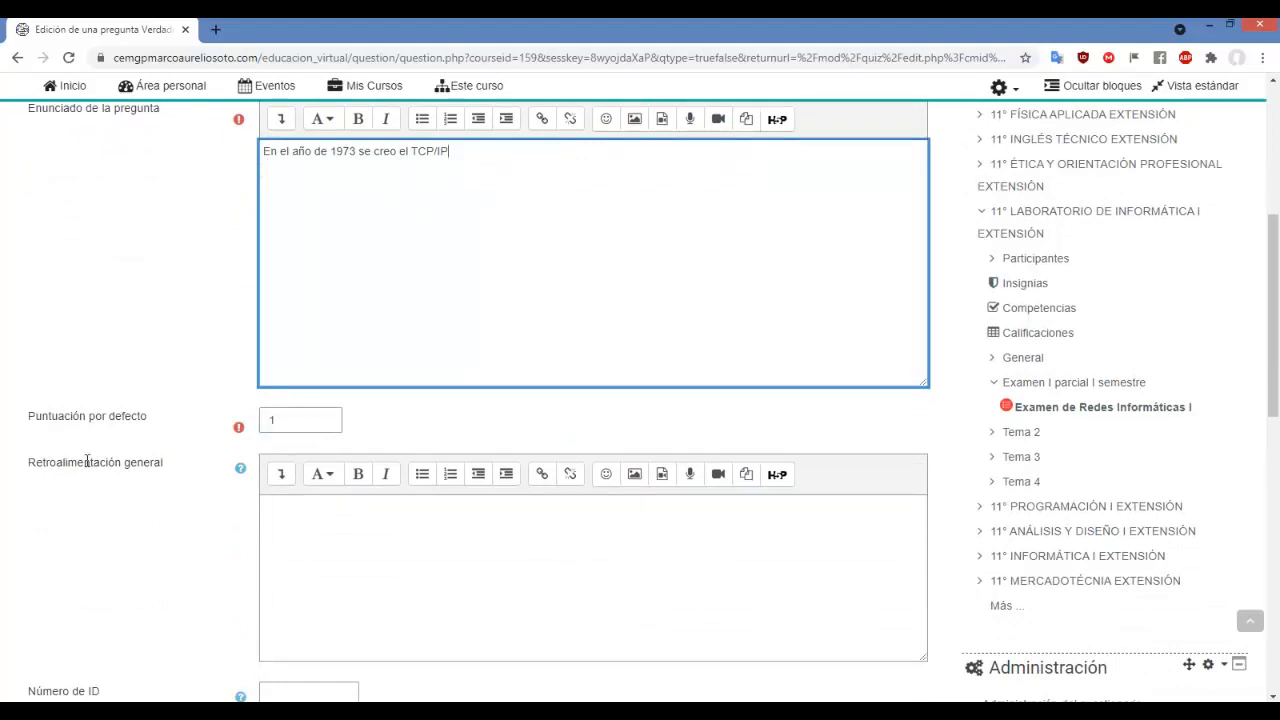
{"action": "left_click_drag", "start_coordinate": [36, 412], "coordinate": [30, 450]}
{"action": "left_click", "coordinate": [148, 450]}
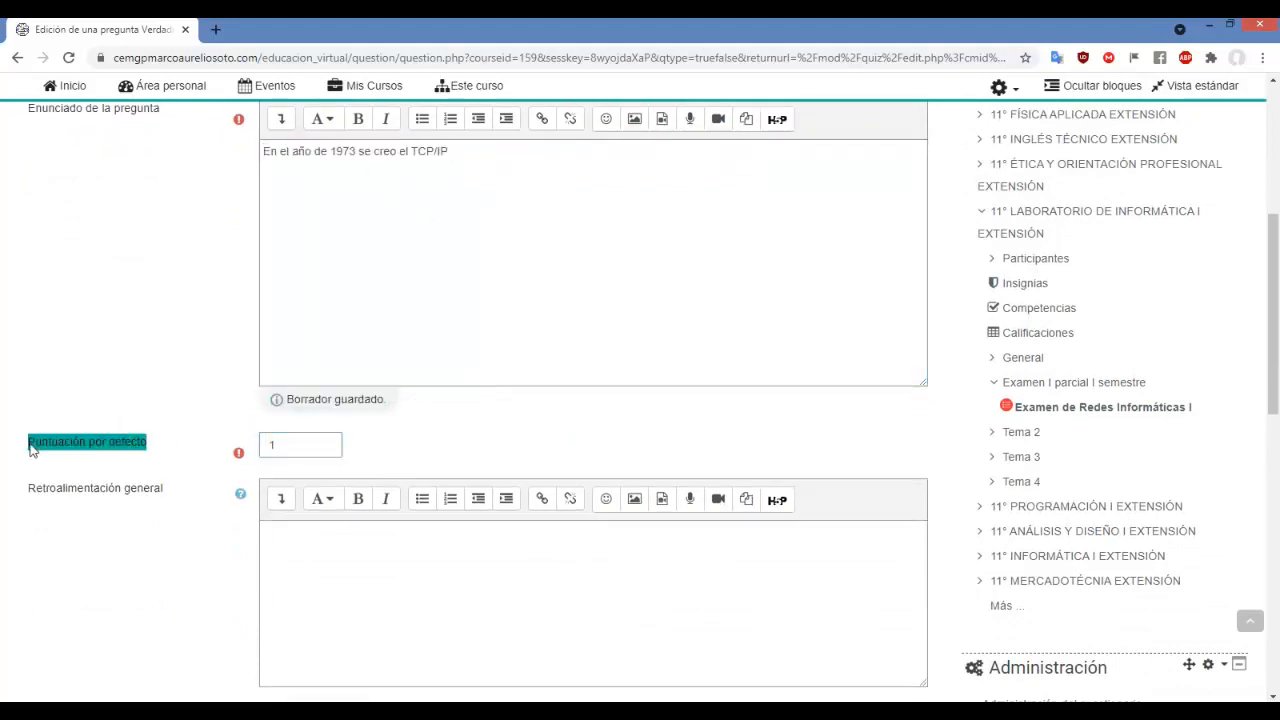
{"action": "left_click", "coordinate": [290, 448]}
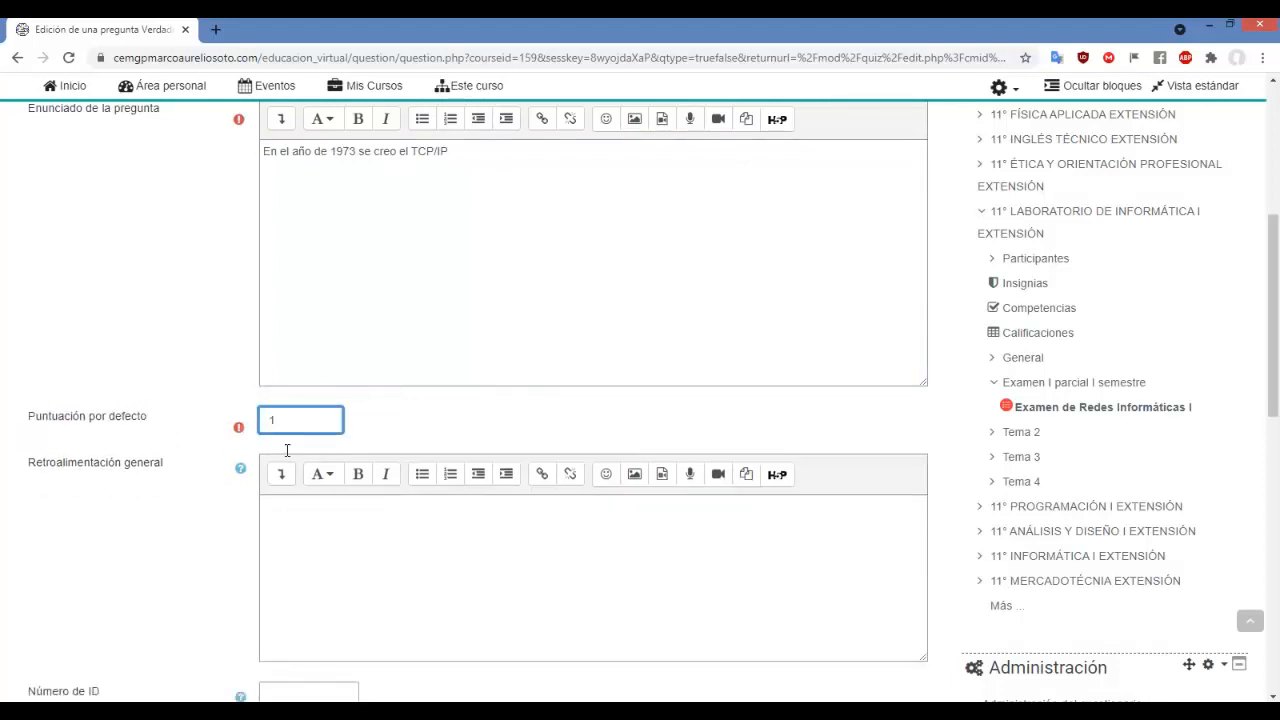
{"action": "key", "text": "BackSpace"}
{"action": "left_click", "coordinate": [394, 412]}
{"action": "scroll", "coordinate": [380, 410], "scroll_direction": "down", "scroll_amount": 2}
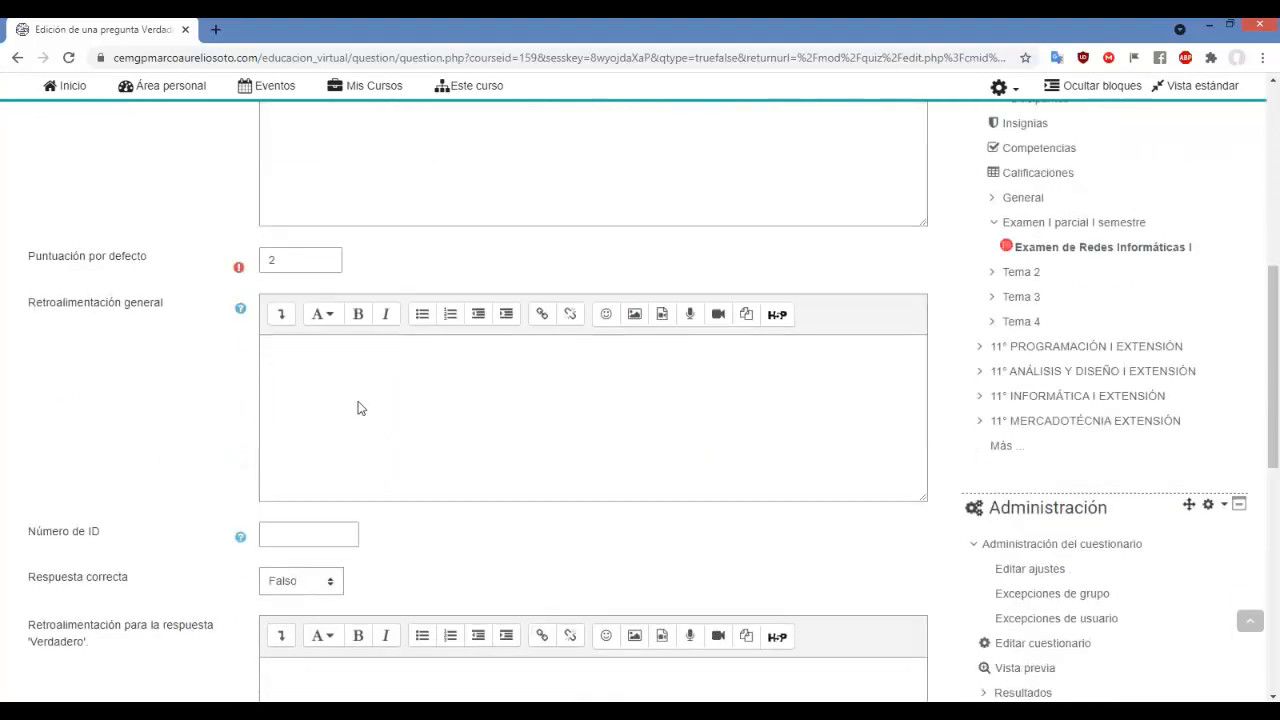
{"action": "left_click", "coordinate": [291, 362]}
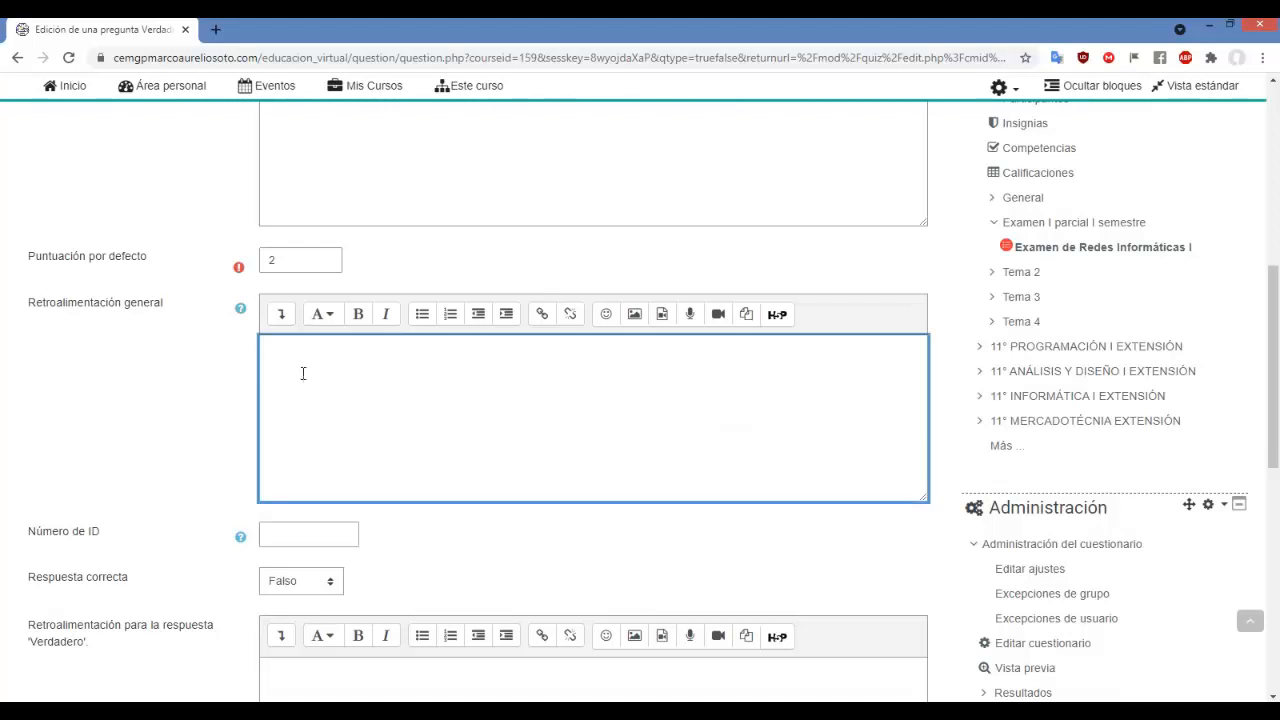
{"action": "scroll", "coordinate": [303, 373], "scroll_direction": "up", "scroll_amount": 2}
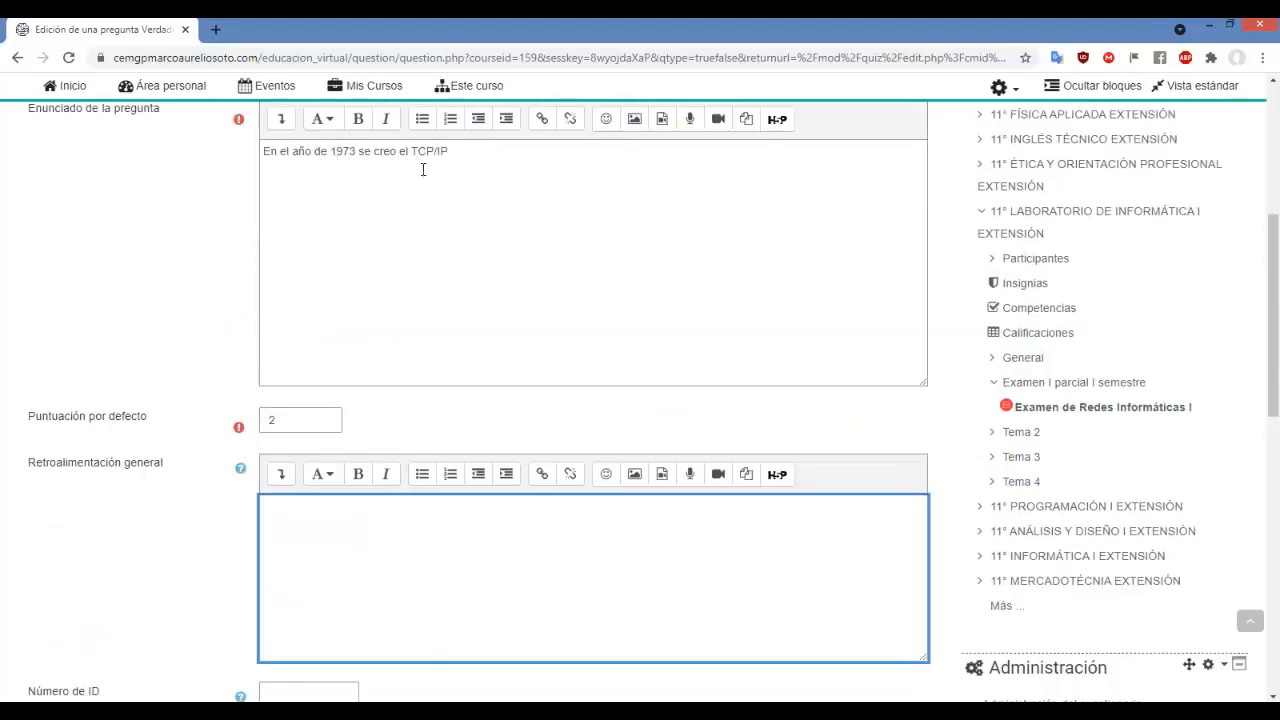
{"action": "left_click_drag", "start_coordinate": [474, 152], "coordinate": [234, 166]}
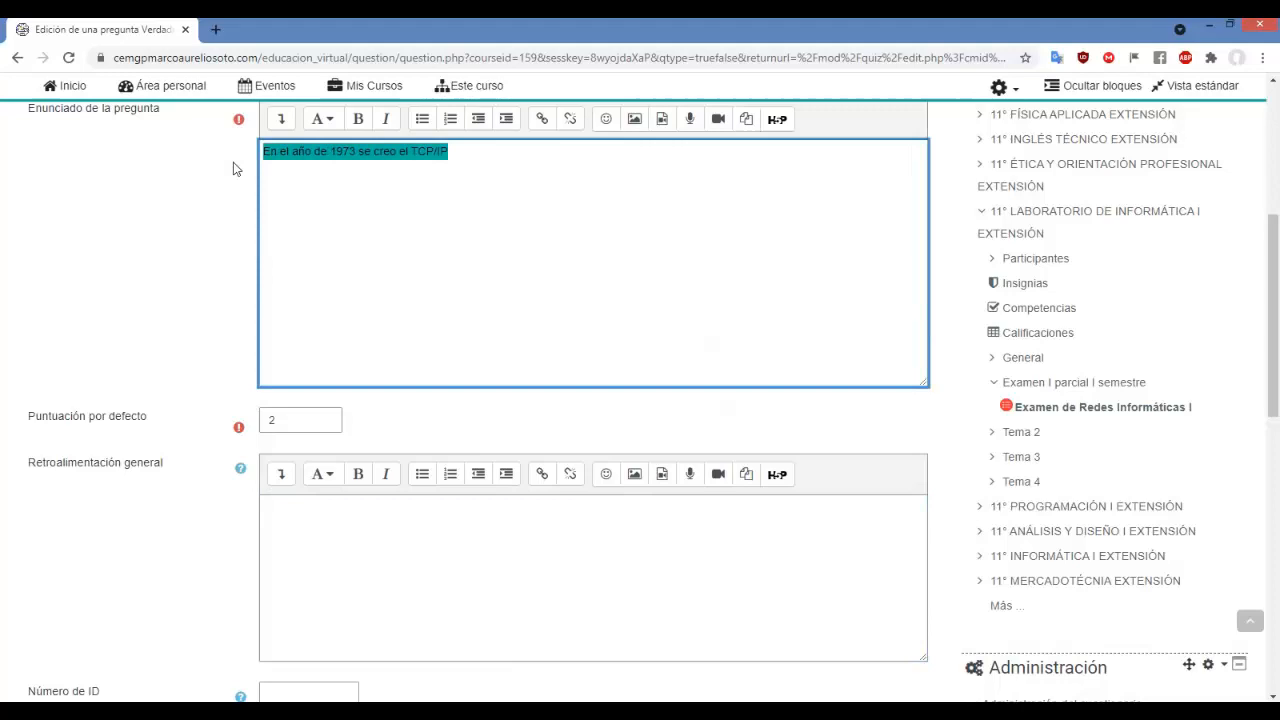
{"action": "left_click", "coordinate": [427, 212]}
{"action": "scroll", "coordinate": [330, 330], "scroll_direction": "down", "scroll_amount": 2}
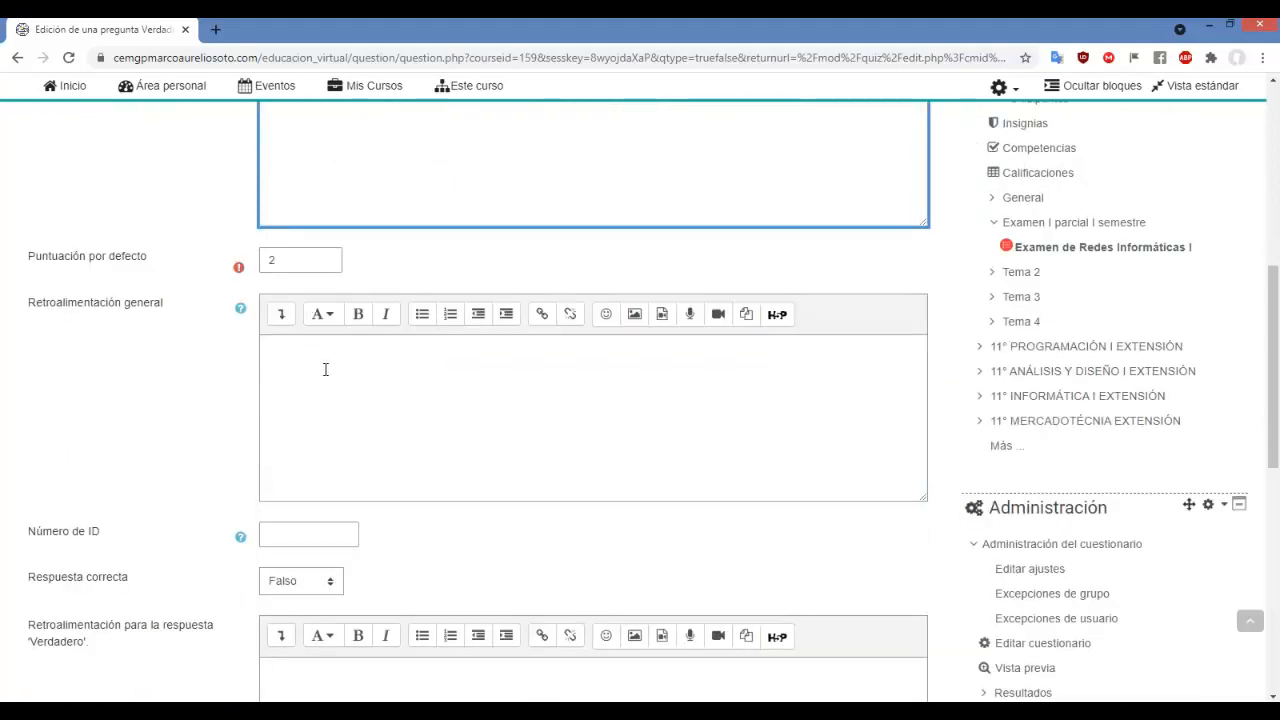
- Set the correct answer (Respuesta correcta) of the TCP/IP question to Verdadero
{"action": "scroll", "coordinate": [325, 369], "scroll_direction": "up", "scroll_amount": 2}
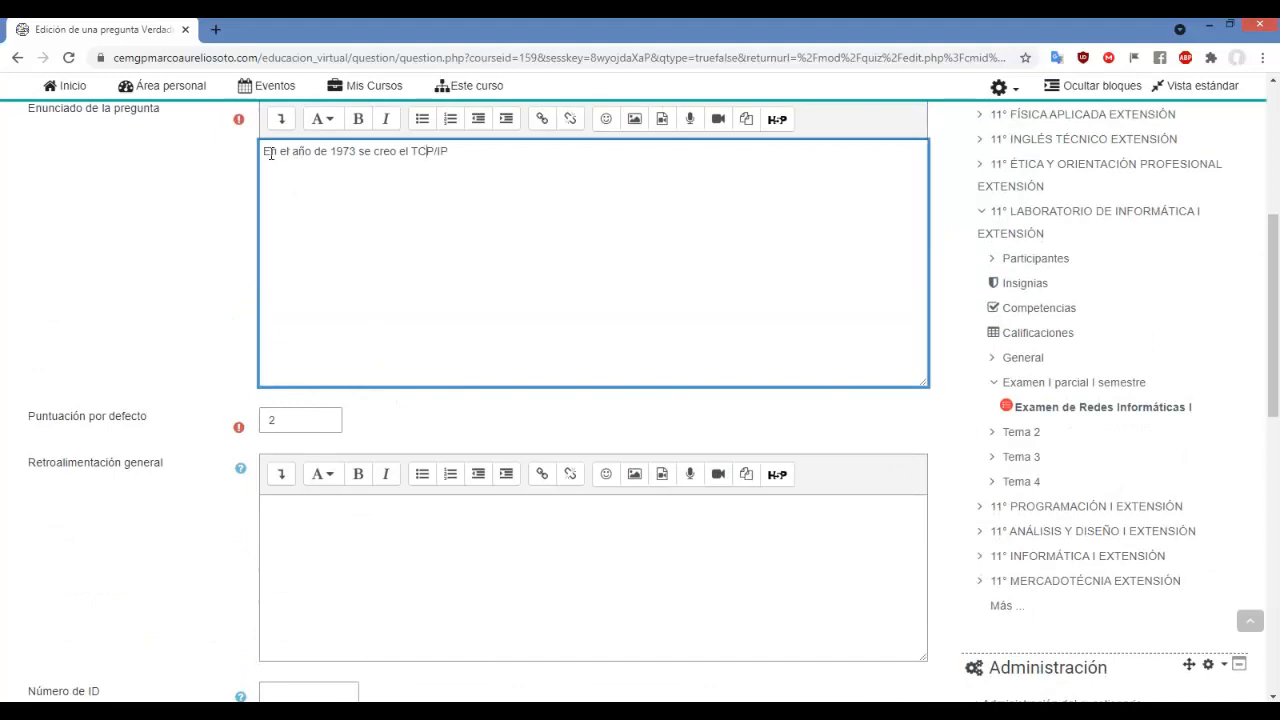
{"action": "left_click_drag", "start_coordinate": [270, 153], "coordinate": [462, 136]}
{"action": "left_click", "coordinate": [449, 237]}
{"action": "scroll", "coordinate": [435, 242], "scroll_direction": "down", "scroll_amount": 2}
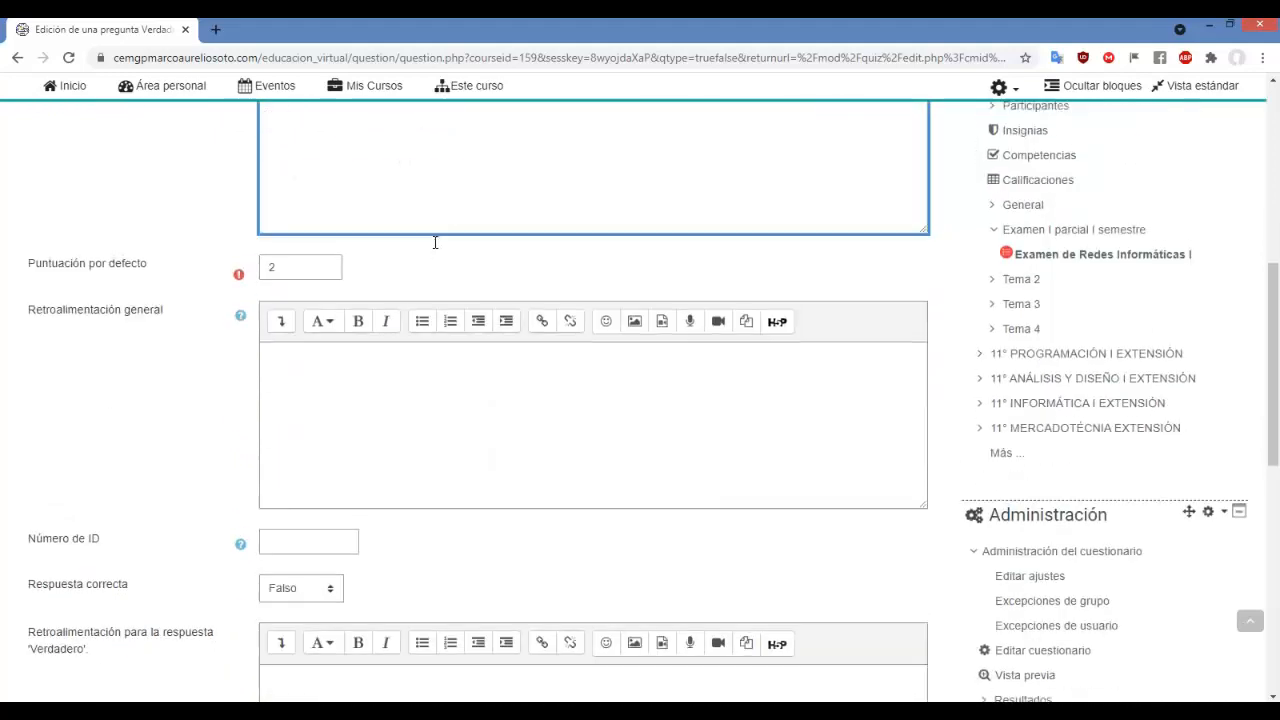
{"action": "scroll", "coordinate": [435, 242], "scroll_direction": "down", "scroll_amount": 3}
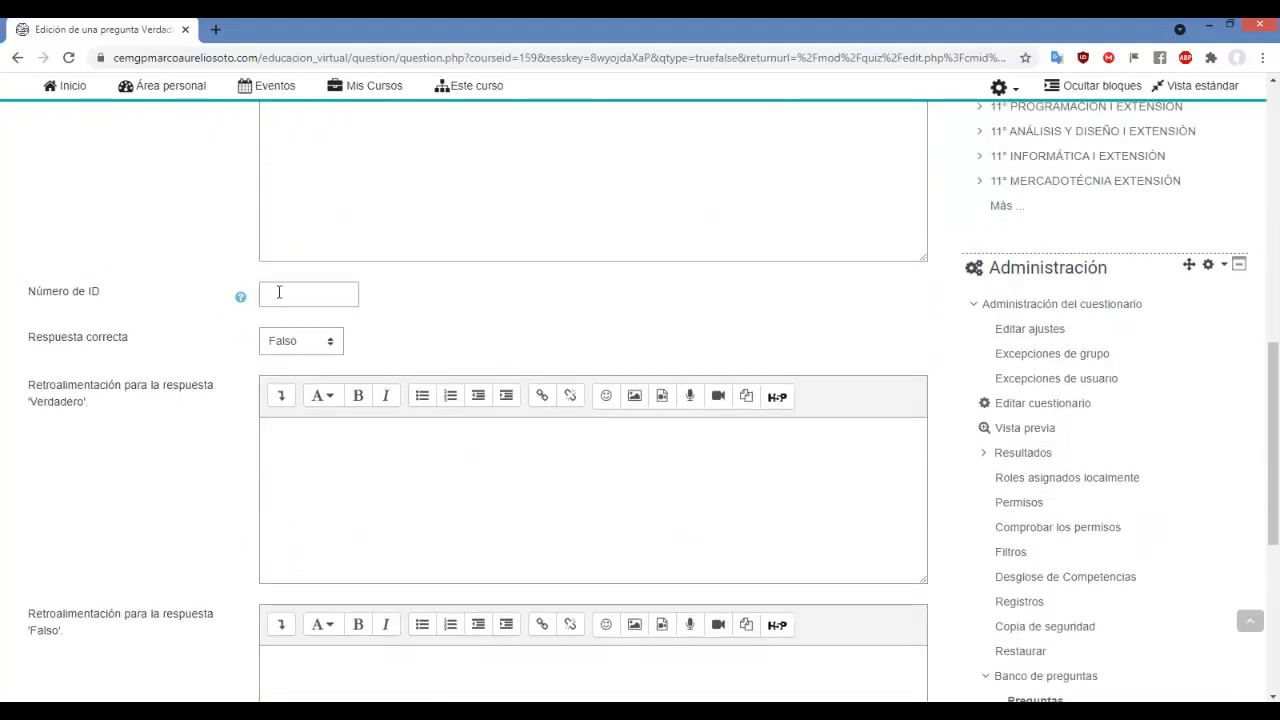
{"action": "left_click", "coordinate": [279, 292]}
{"action": "left_click", "coordinate": [304, 346]}
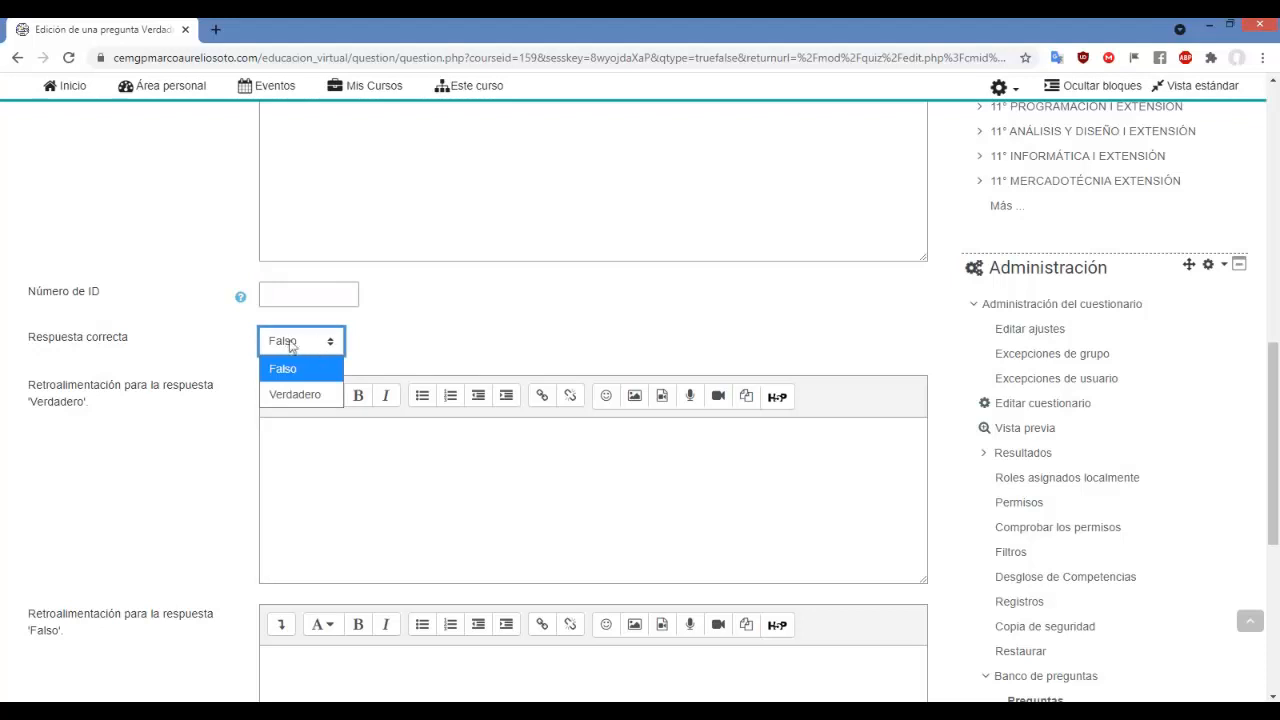
{"action": "left_click", "coordinate": [304, 346]}
{"action": "left_click", "coordinate": [305, 348]}
{"action": "left_click", "coordinate": [315, 368]}
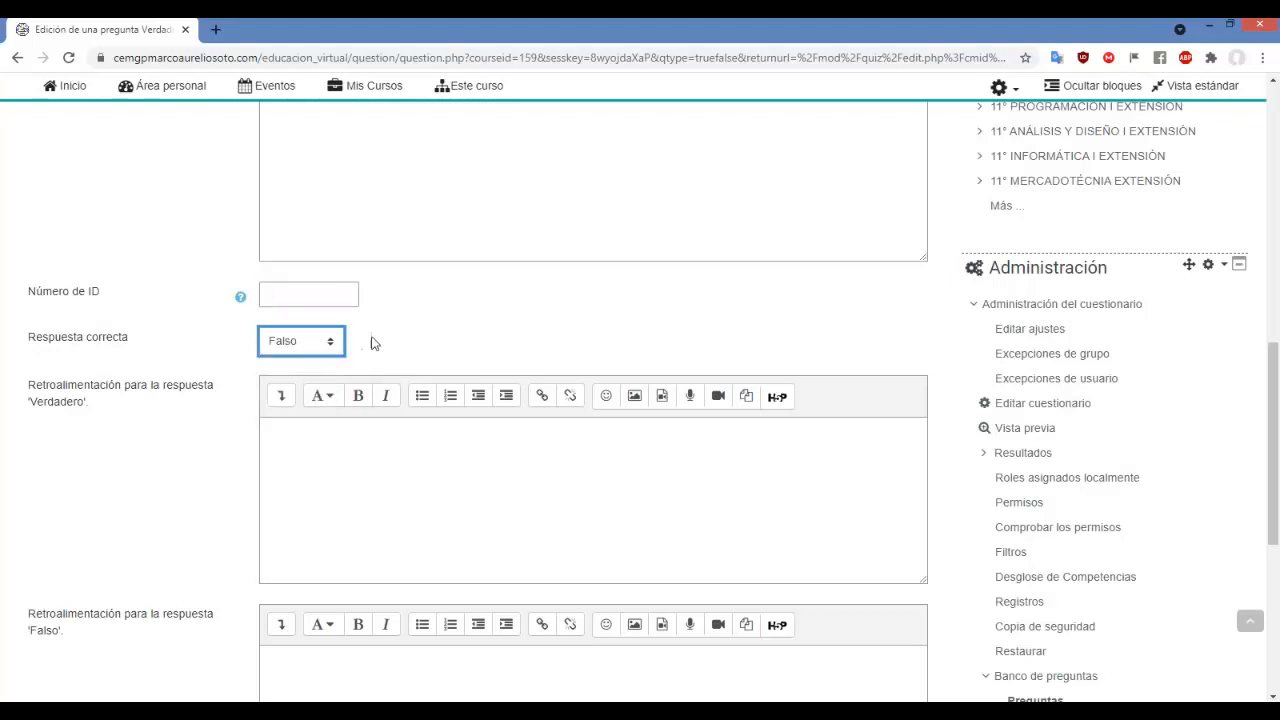
{"action": "left_click", "coordinate": [294, 345]}
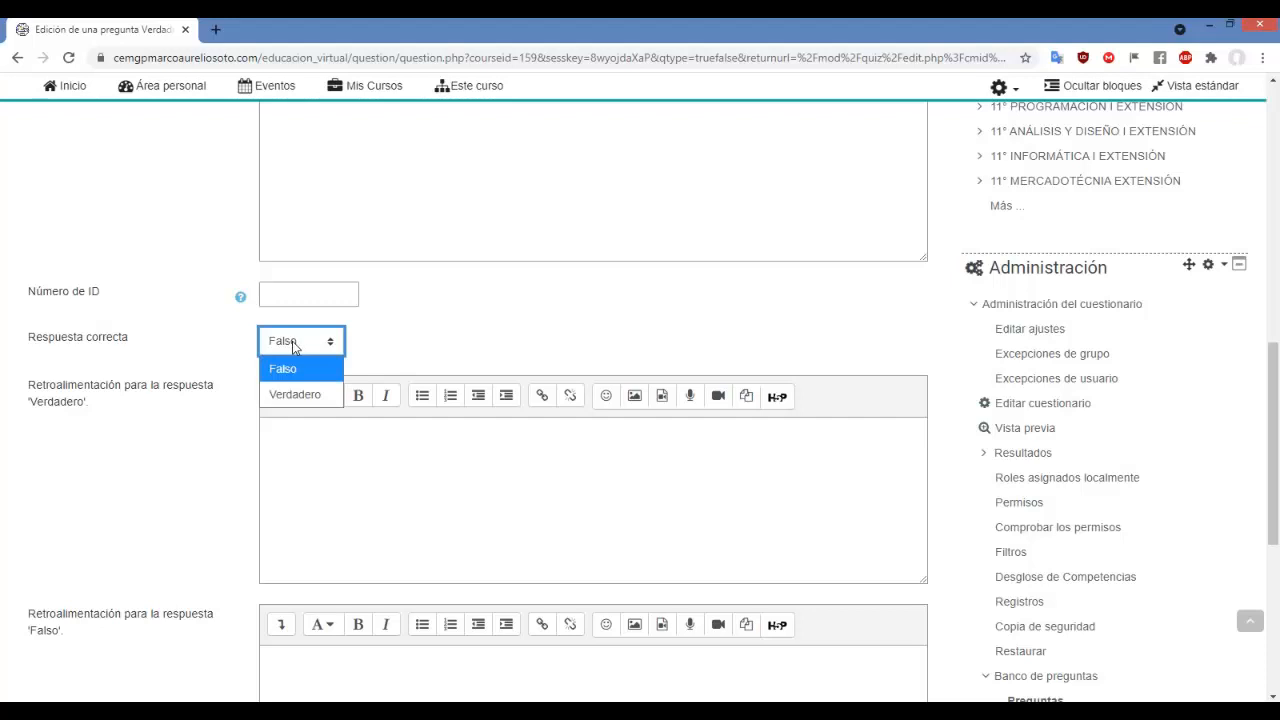
{"action": "left_click", "coordinate": [295, 398]}
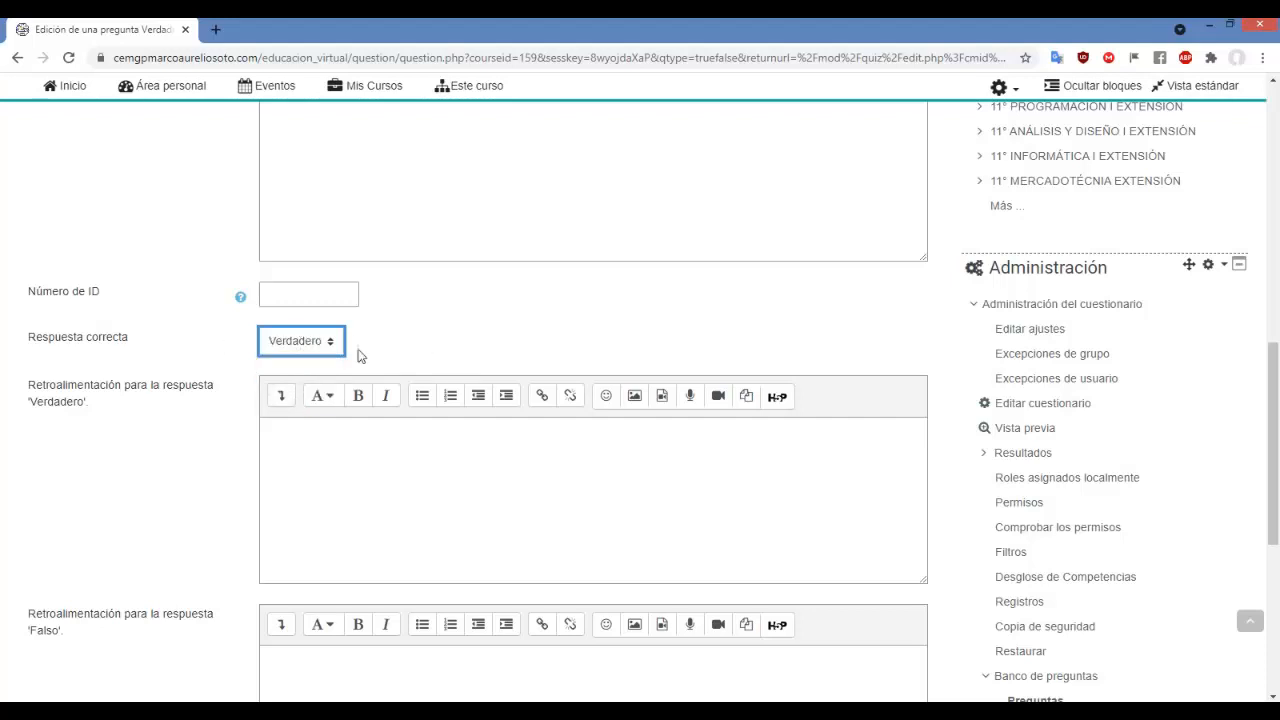
- Leave the feedback for both answers empty and save the TCP/IP question to the quiz
{"action": "scroll", "coordinate": [380, 337], "scroll_direction": "down", "scroll_amount": 3}
{"action": "scroll", "coordinate": [378, 302], "scroll_direction": "up", "scroll_amount": 2}
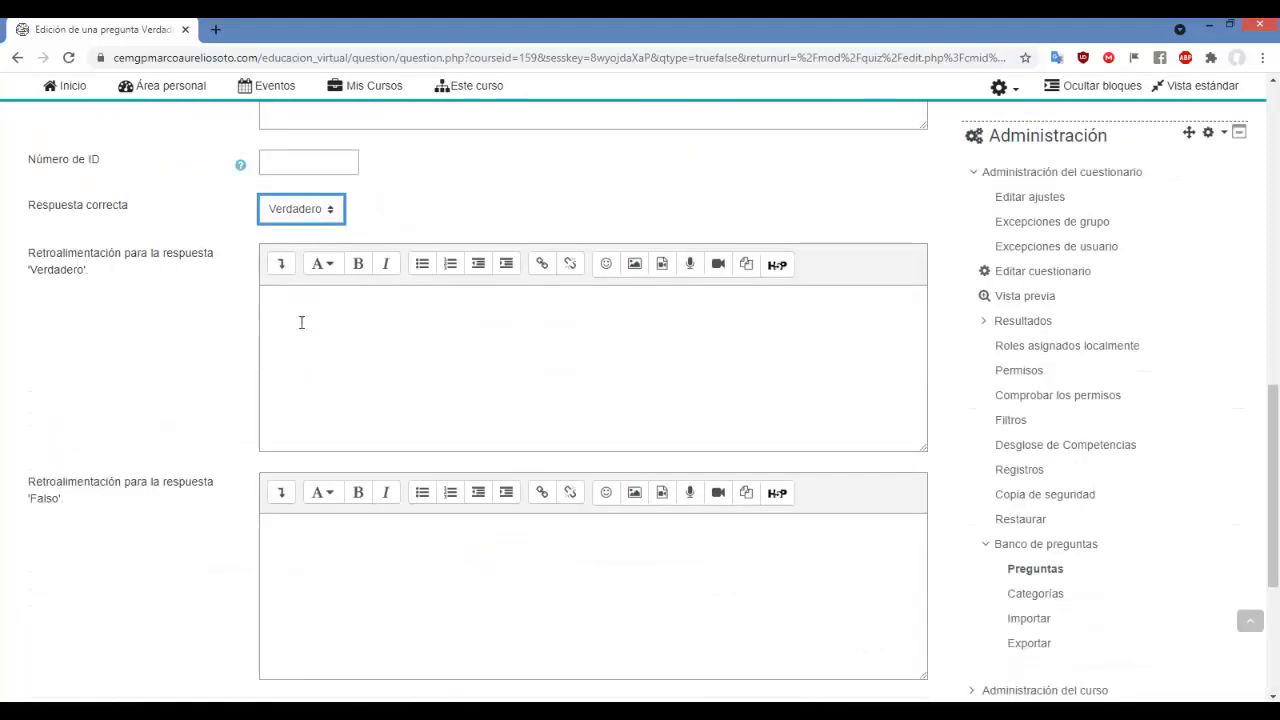
{"action": "scroll", "coordinate": [374, 423], "scroll_direction": "down", "scroll_amount": 2}
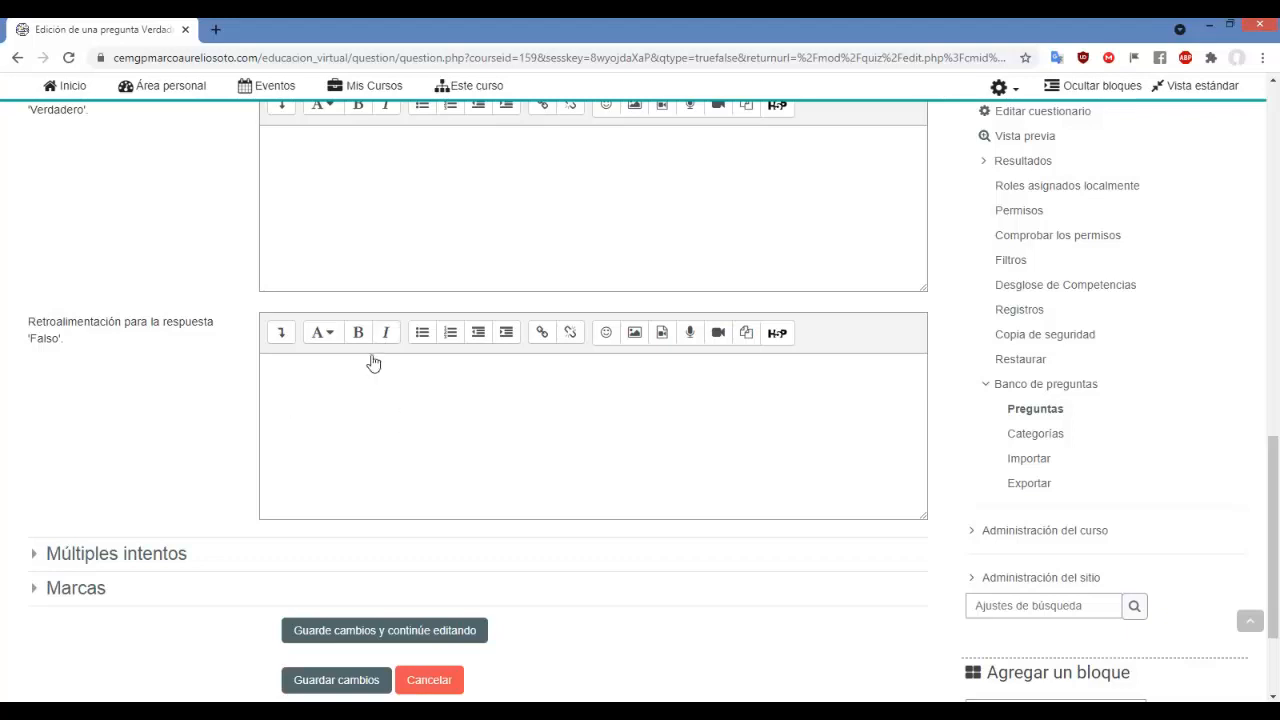
{"action": "scroll", "coordinate": [371, 360], "scroll_direction": "down", "scroll_amount": 2}
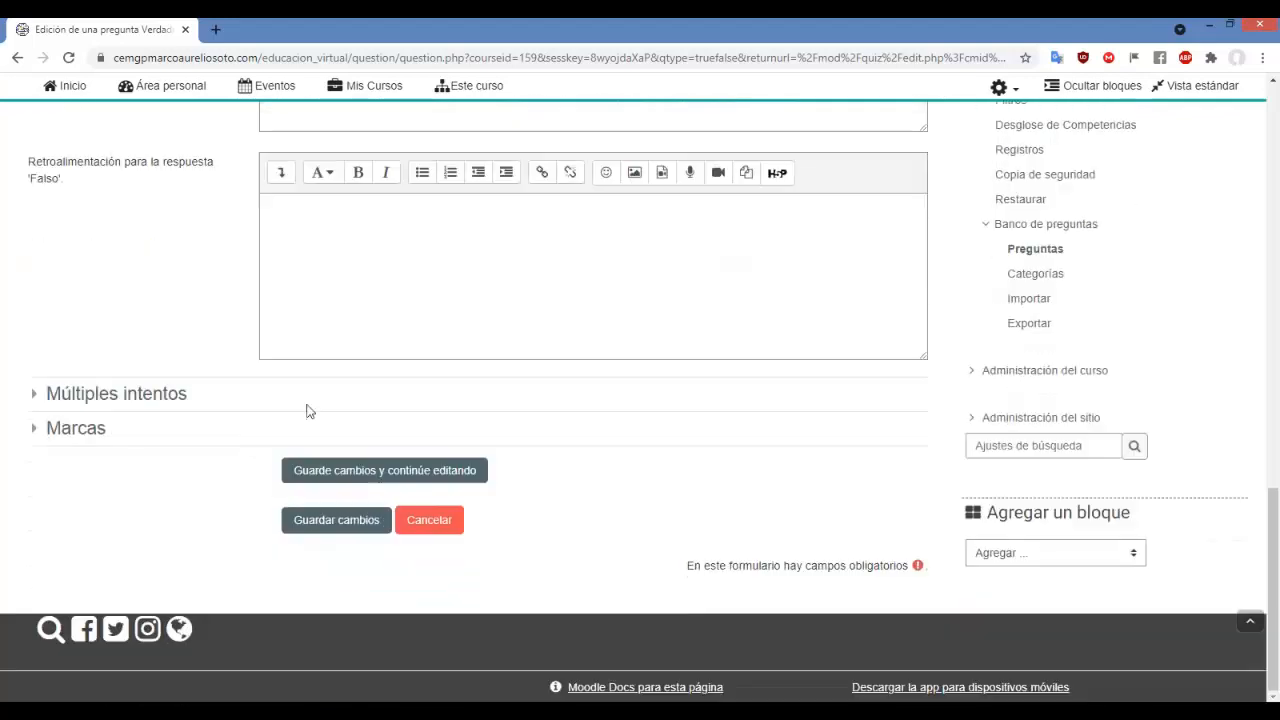
{"action": "left_click", "coordinate": [328, 528]}
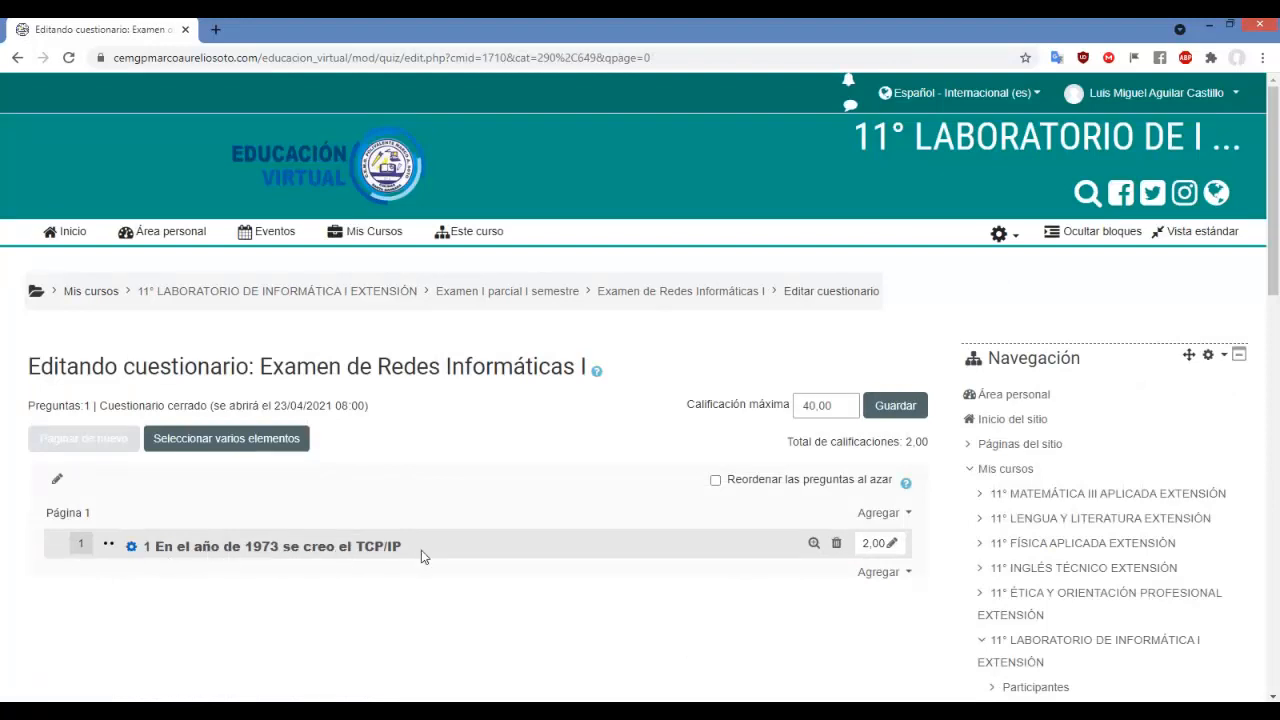
- Preview question 1 in its own window, reshape that window, and check the question's mark and statement
{"action": "scroll", "coordinate": [448, 553], "scroll_direction": "down", "scroll_amount": 1}
{"action": "scroll", "coordinate": [360, 486], "scroll_direction": "down", "scroll_amount": 1}
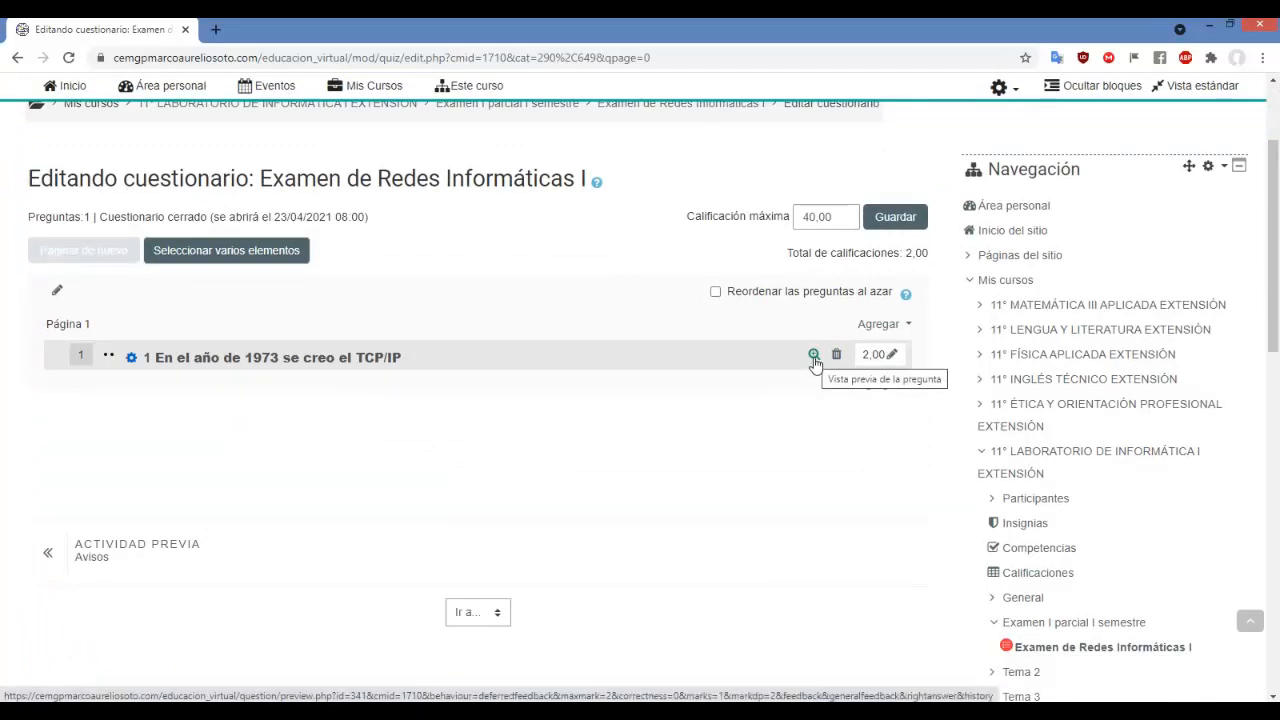
{"action": "left_click", "coordinate": [814, 357]}
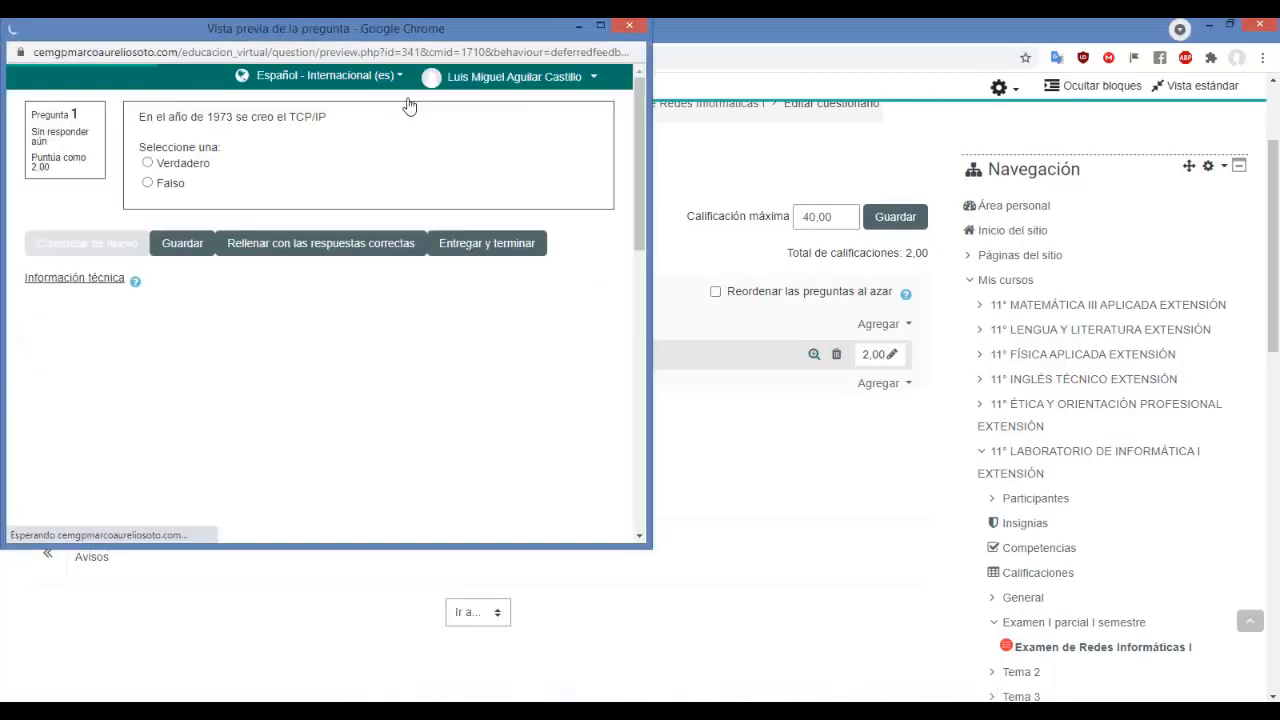
{"action": "left_click_drag", "start_coordinate": [437, 14], "coordinate": [495, 124]}
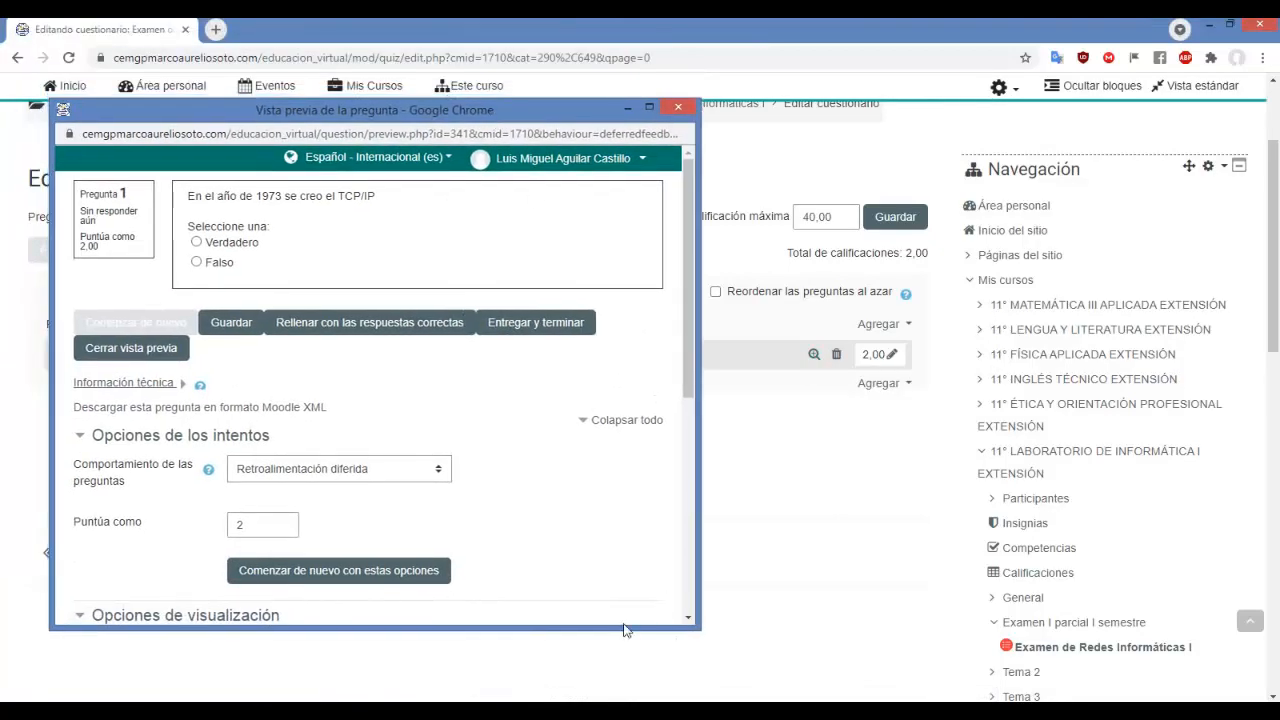
{"action": "left_click_drag", "start_coordinate": [697, 628], "coordinate": [902, 406]}
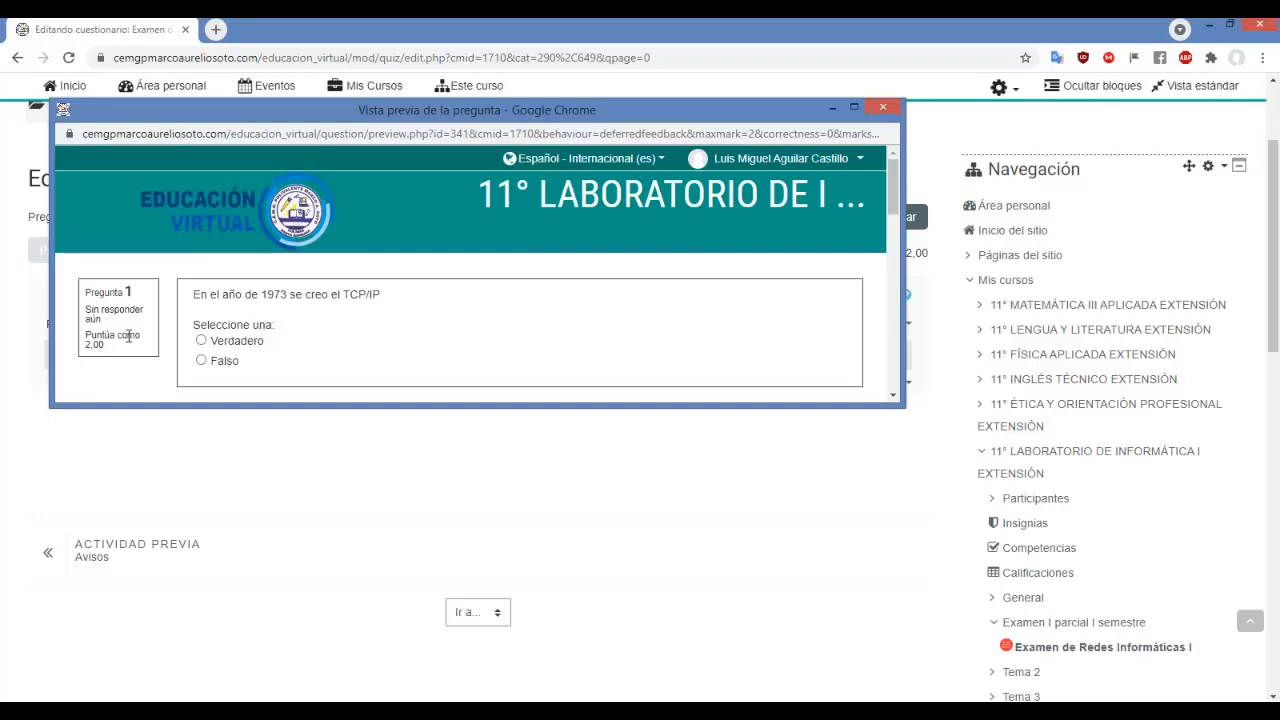
{"action": "left_click_drag", "start_coordinate": [103, 346], "coordinate": [91, 346]}
{"action": "left_click_drag", "start_coordinate": [191, 295], "coordinate": [439, 296]}
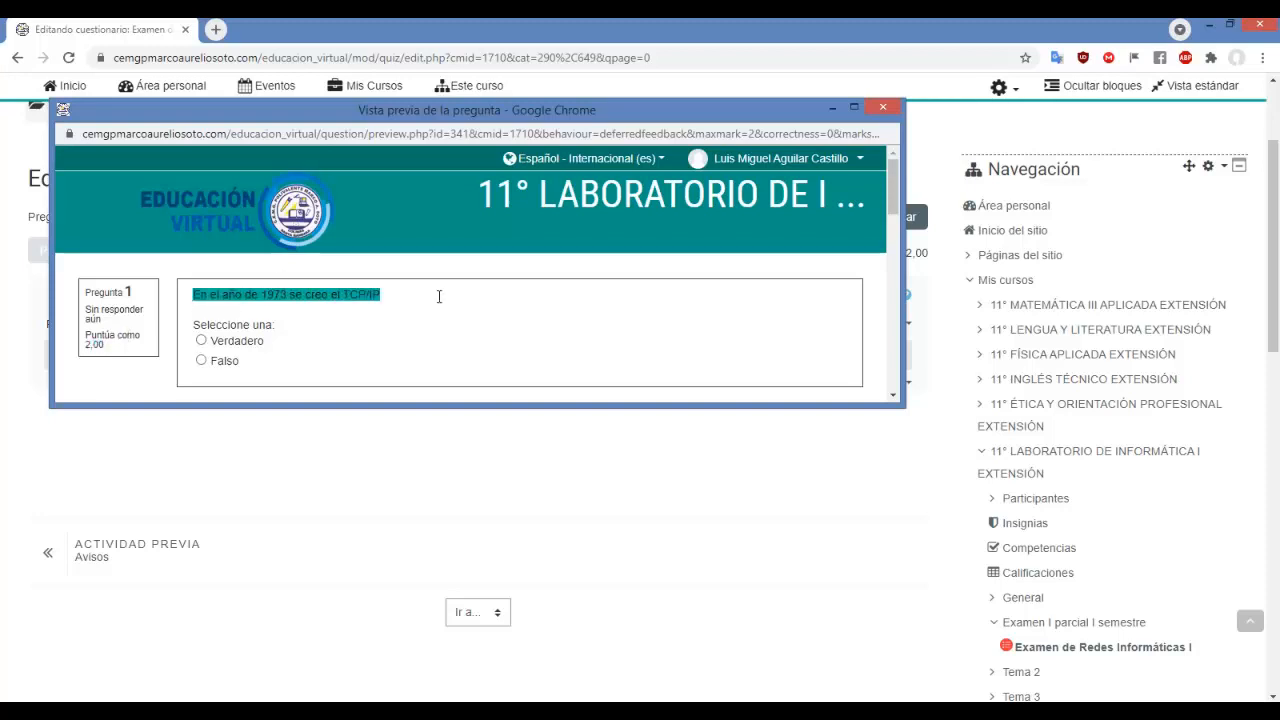
{"action": "left_click", "coordinate": [396, 368]}
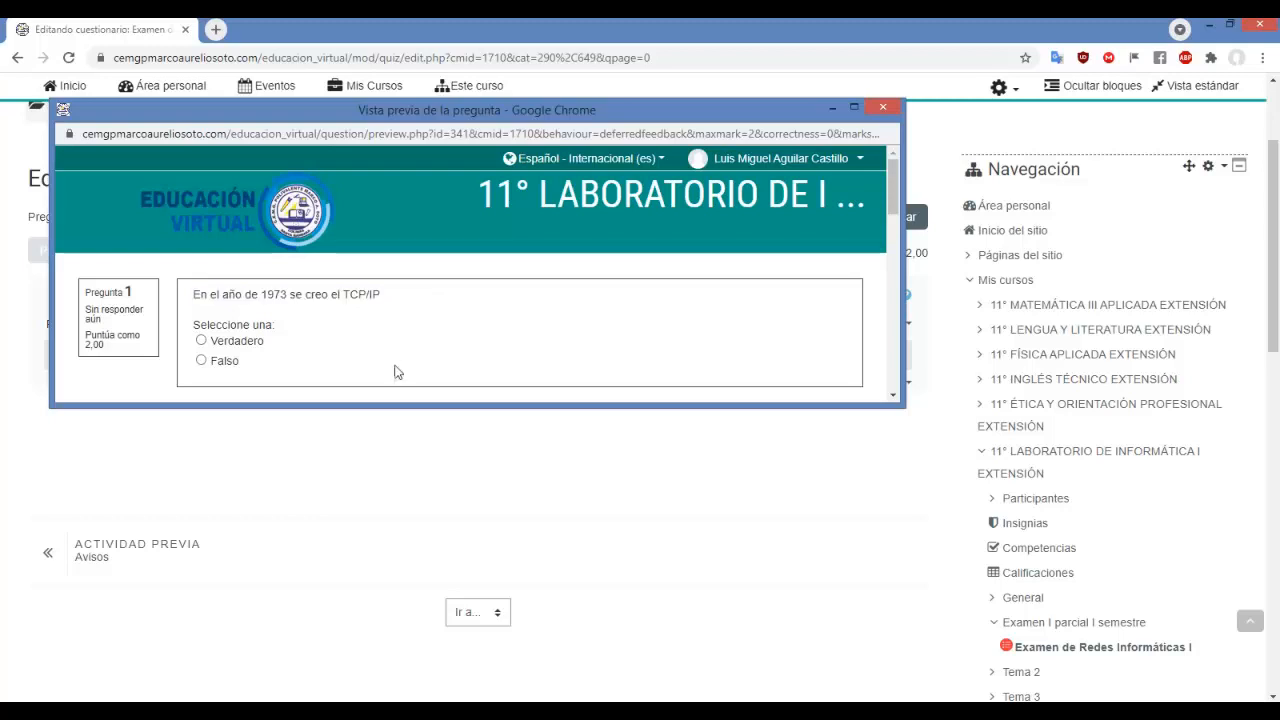
- Try both the Verdadero and Falso answers in the preview of question 1 and close the preview
{"action": "left_click", "coordinate": [201, 362]}
{"action": "key", "text": "Up"}
{"action": "left_click", "coordinate": [201, 340]}
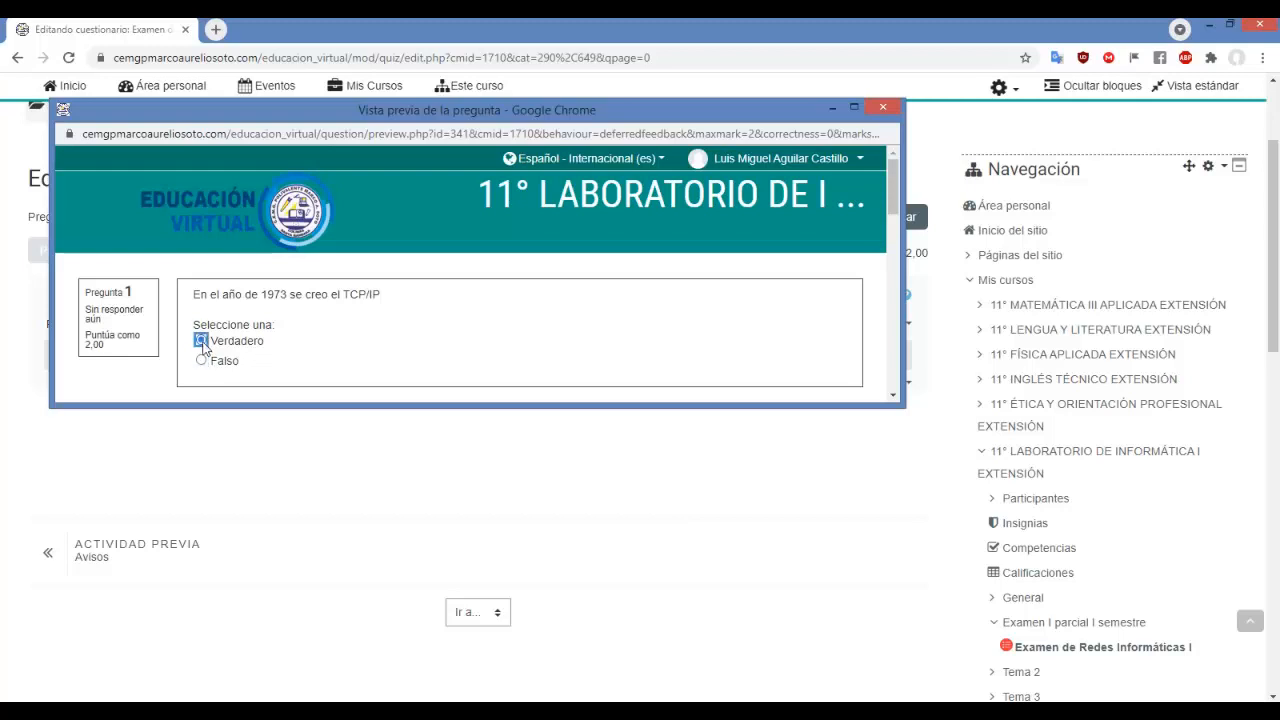
{"action": "left_click", "coordinate": [201, 360]}
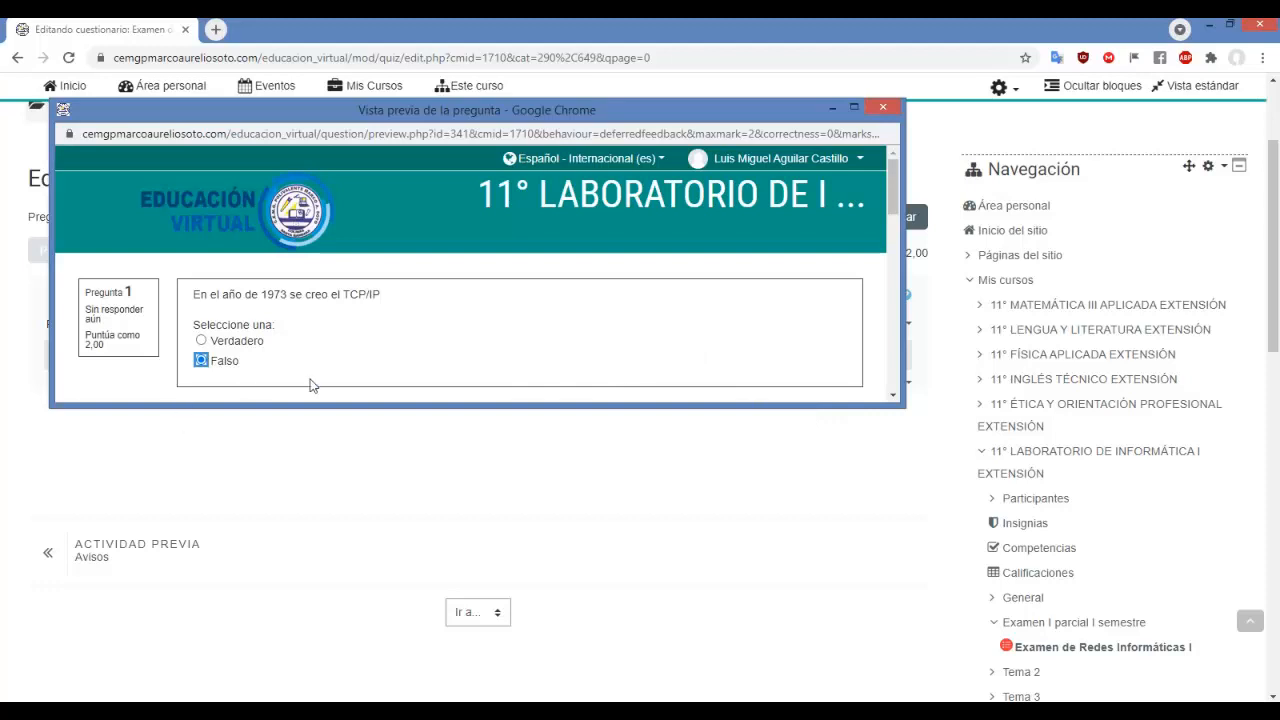
{"action": "left_click", "coordinate": [884, 108]}
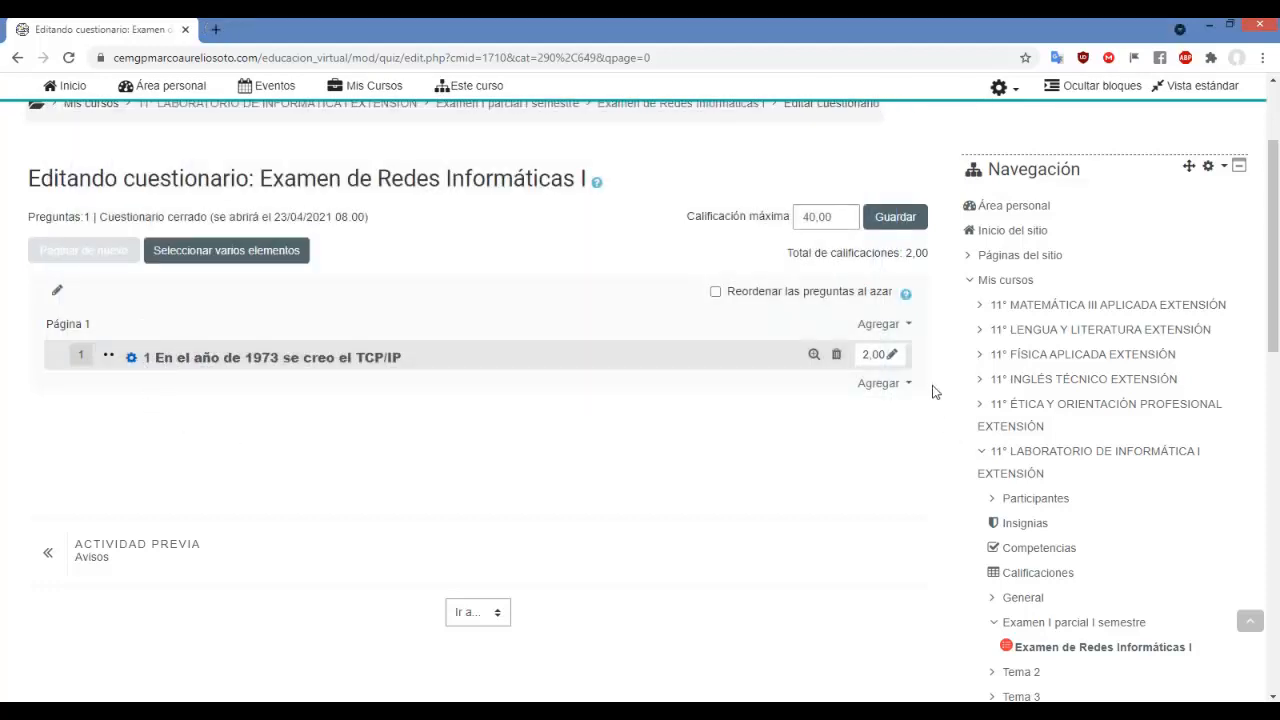
- Add another new question of type Verdadero/Falso after question 1 in the quiz
{"action": "left_click", "coordinate": [884, 385]}
{"action": "left_click", "coordinate": [826, 427]}
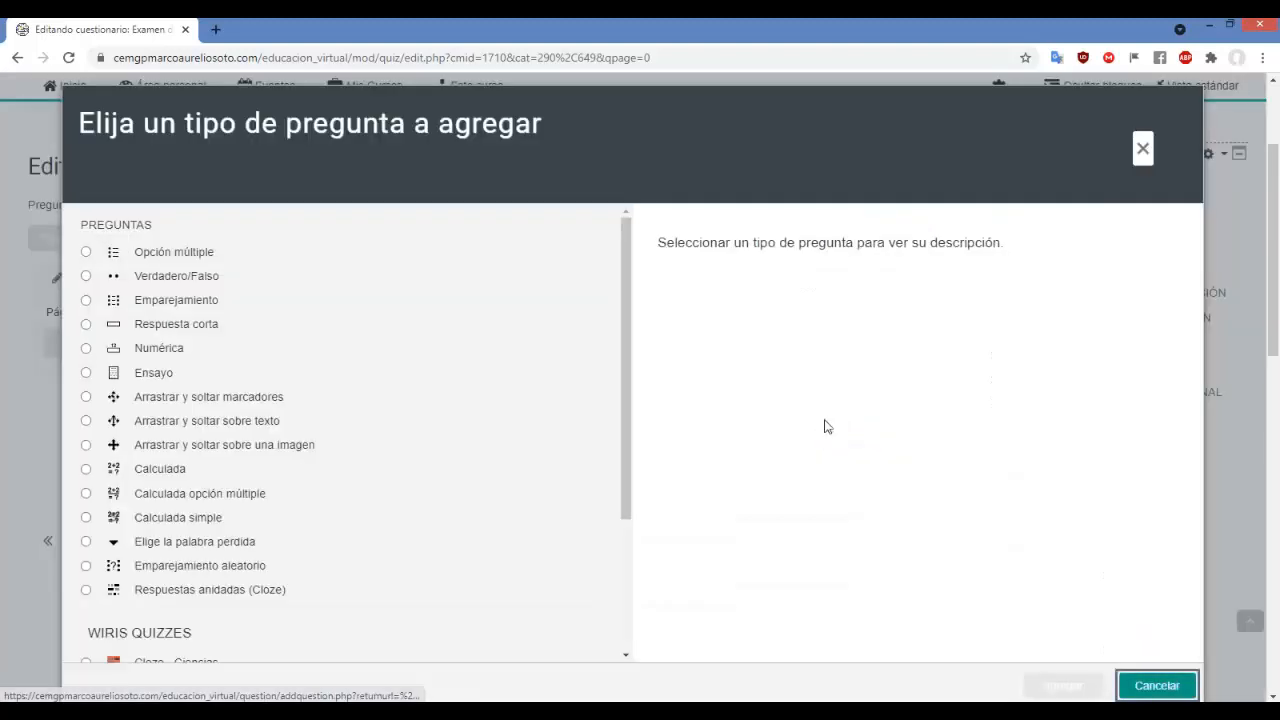
{"action": "left_click", "coordinate": [180, 280]}
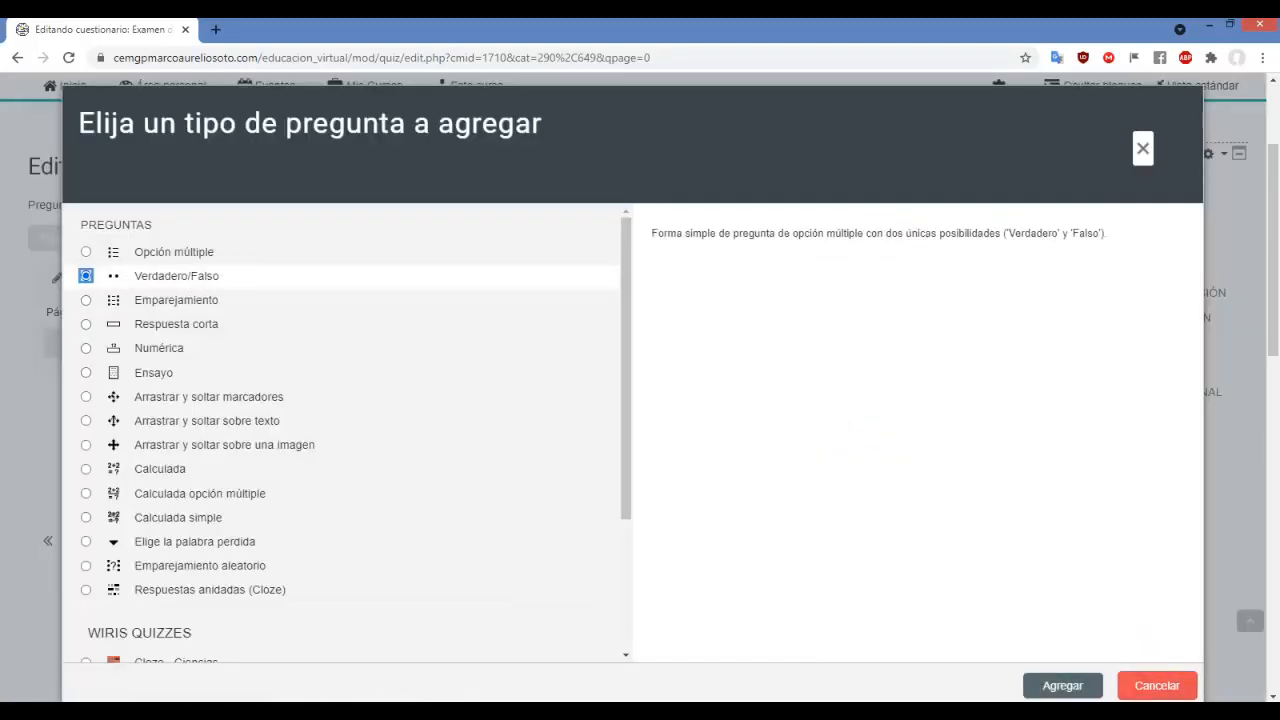
{"action": "left_click", "coordinate": [1062, 686]}
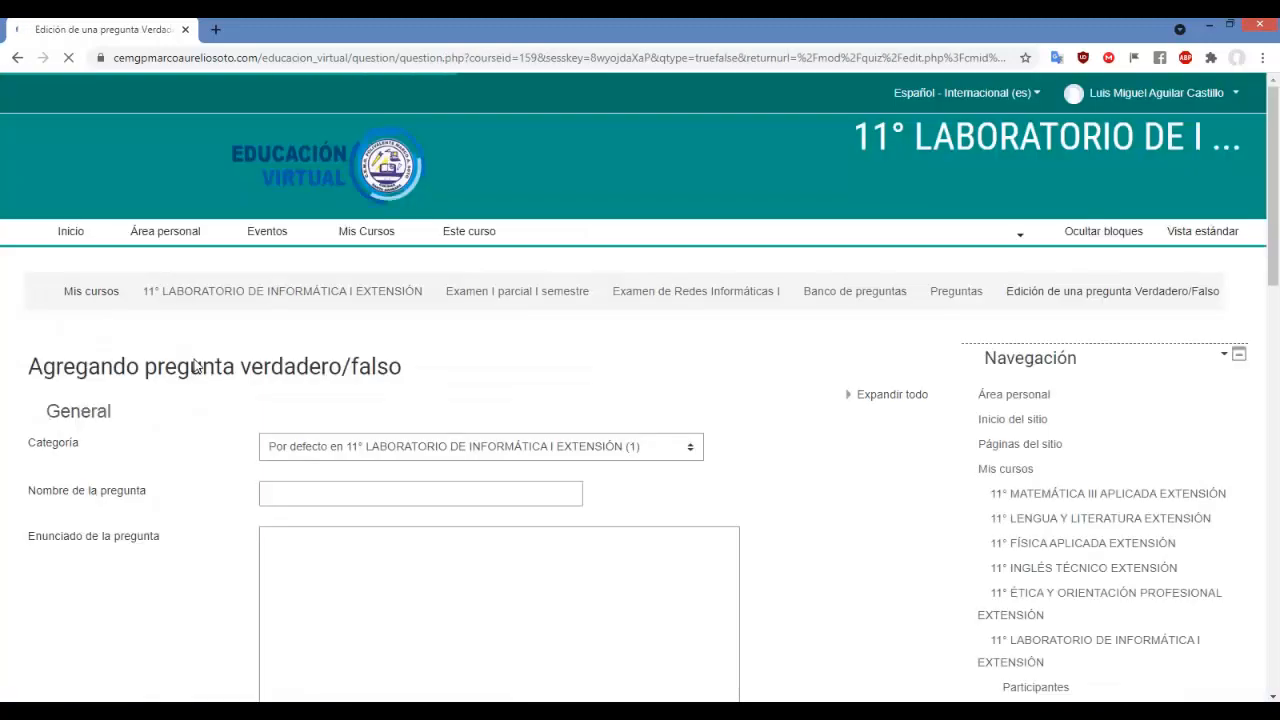
- Name the question 2 and enter "En el año 1980 aparece el sistema operativo UNIX" as its statement
{"action": "left_click", "coordinate": [386, 503]}
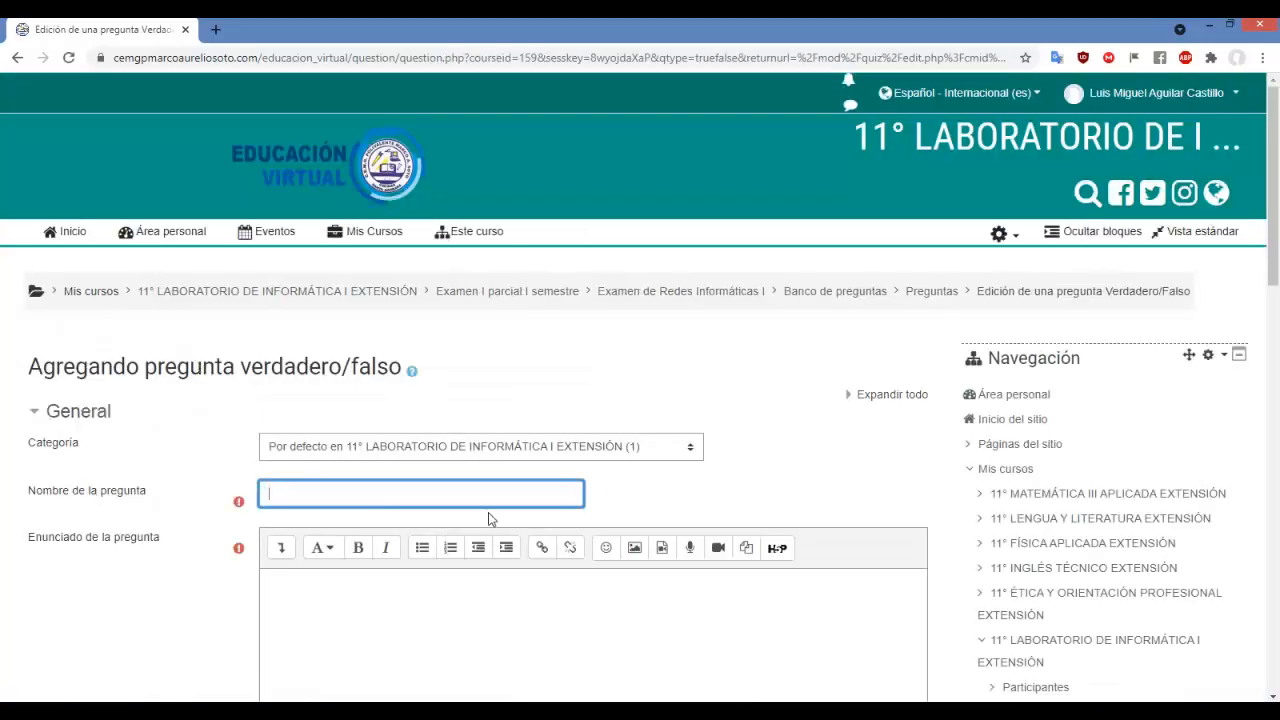
{"action": "left_click", "coordinate": [420, 600]}
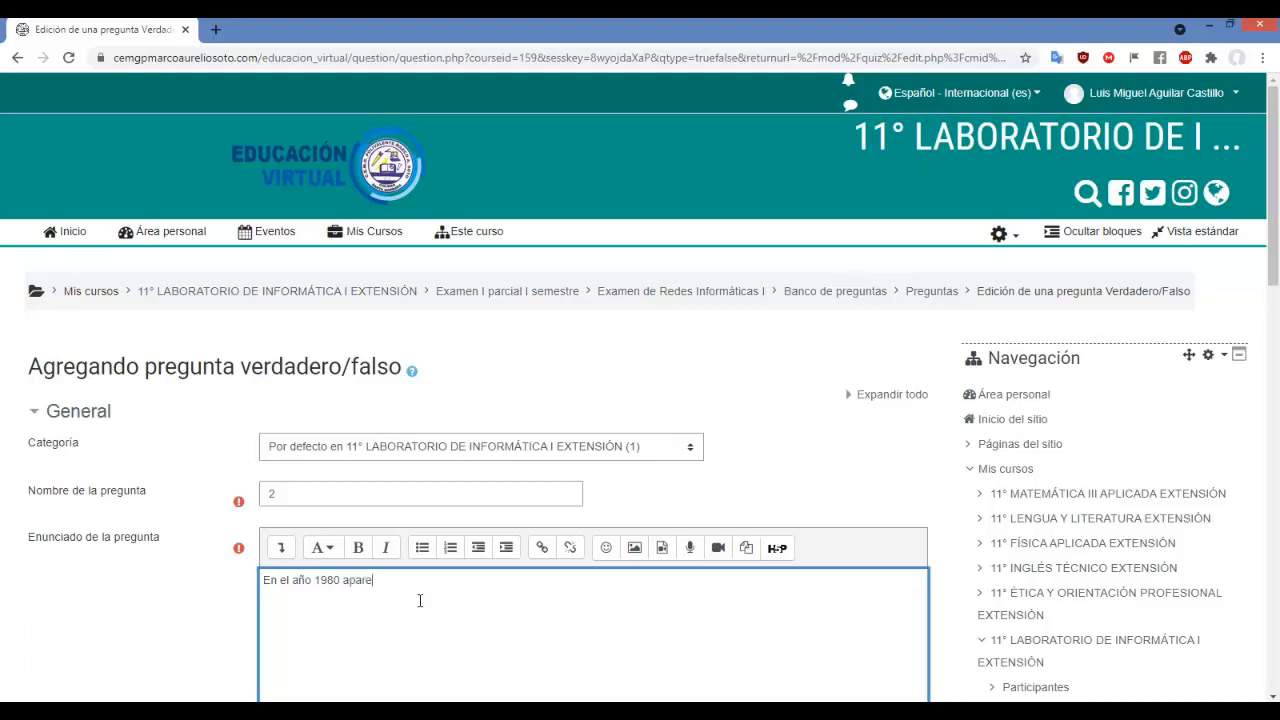
{"action": "type", "text": "istema operativo UNIX"}
- Set the default mark (Puntuación por defecto) of the UNIX question to 2
{"action": "scroll", "coordinate": [390, 610], "scroll_direction": "down", "scroll_amount": 1}
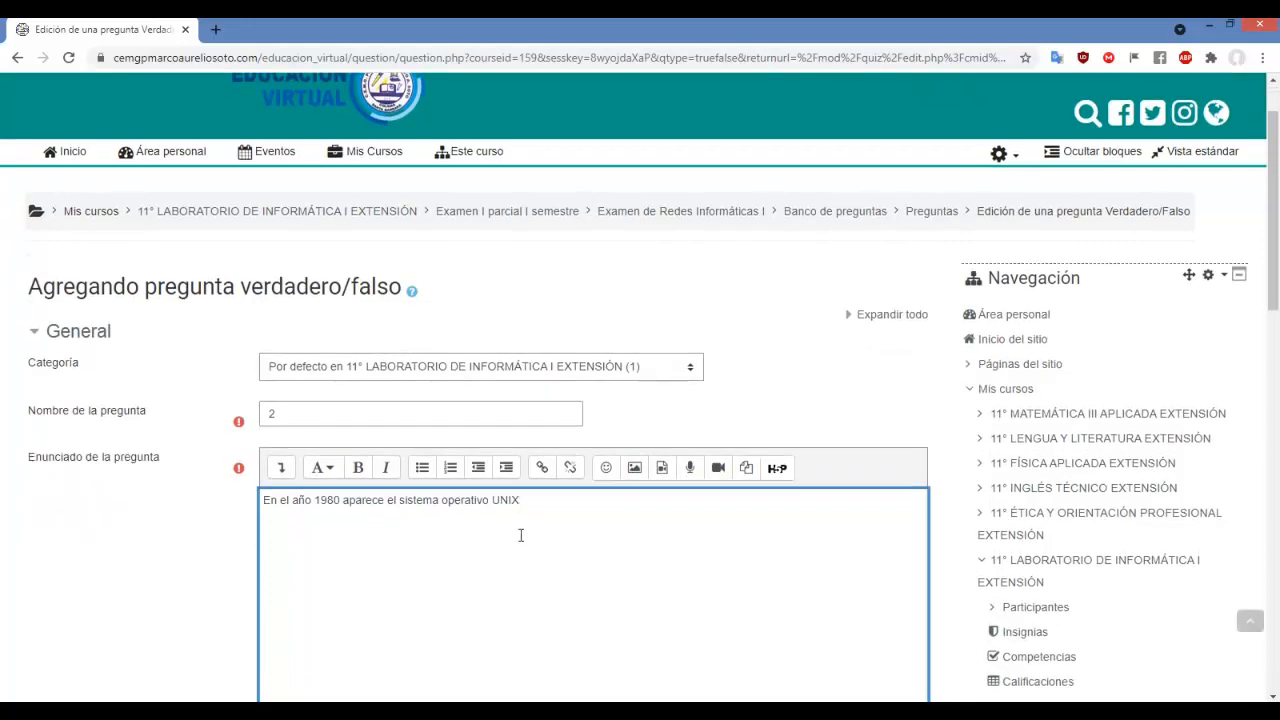
{"action": "scroll", "coordinate": [520, 535], "scroll_direction": "down", "scroll_amount": 3}
{"action": "double_click", "coordinate": [282, 508]}
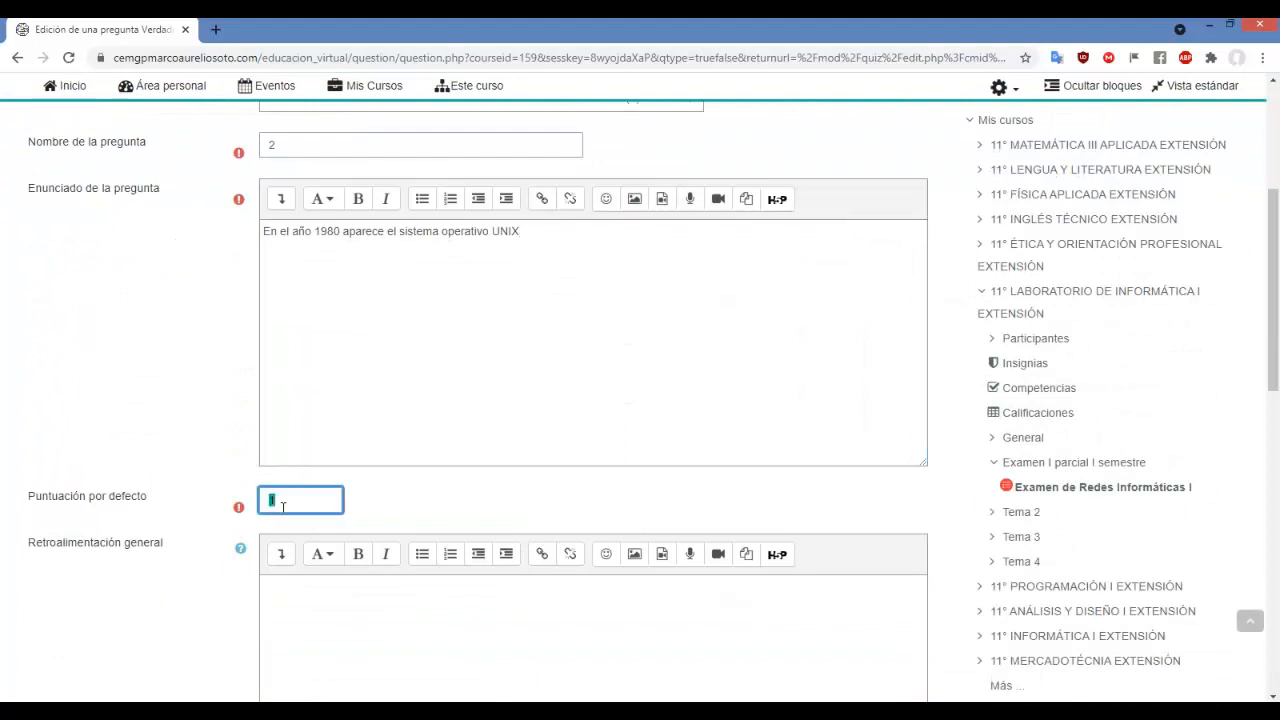
{"action": "type", "text": "2"}
- Choose Verdadero as the correct answer of the UNIX question and save the question
{"action": "scroll", "coordinate": [470, 400], "scroll_direction": "down", "scroll_amount": 3}
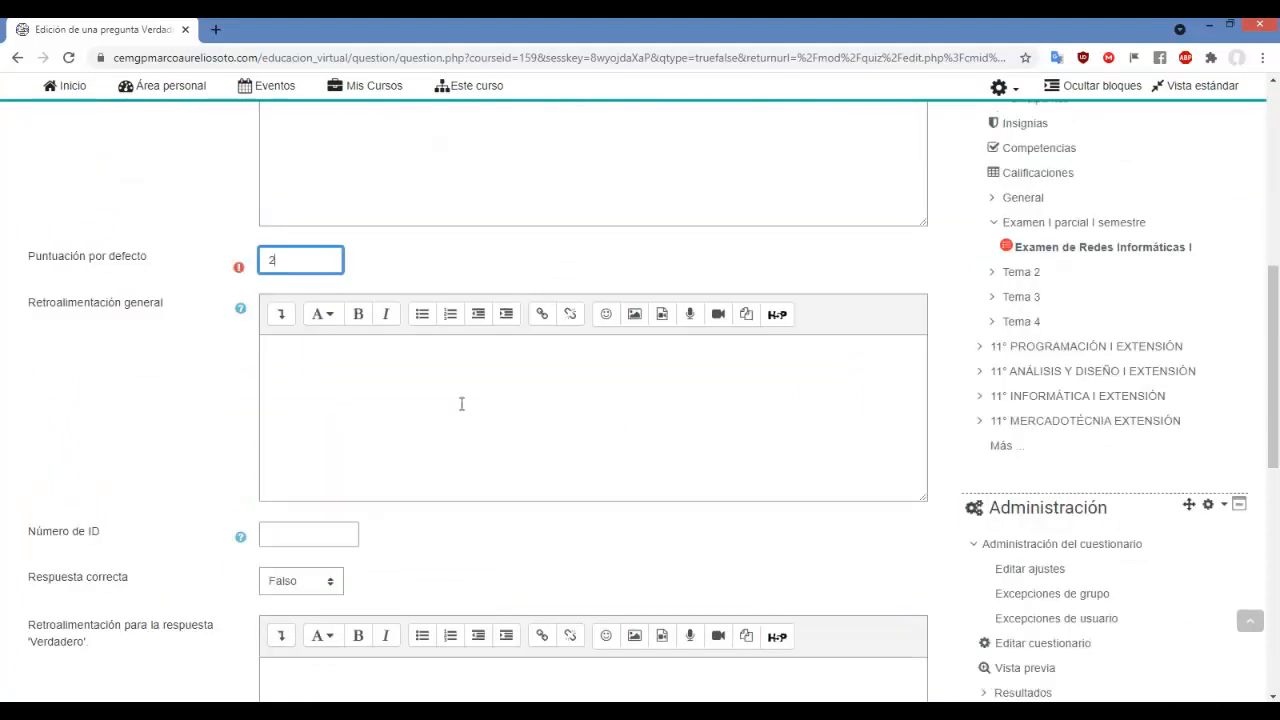
{"action": "left_click", "coordinate": [310, 510]}
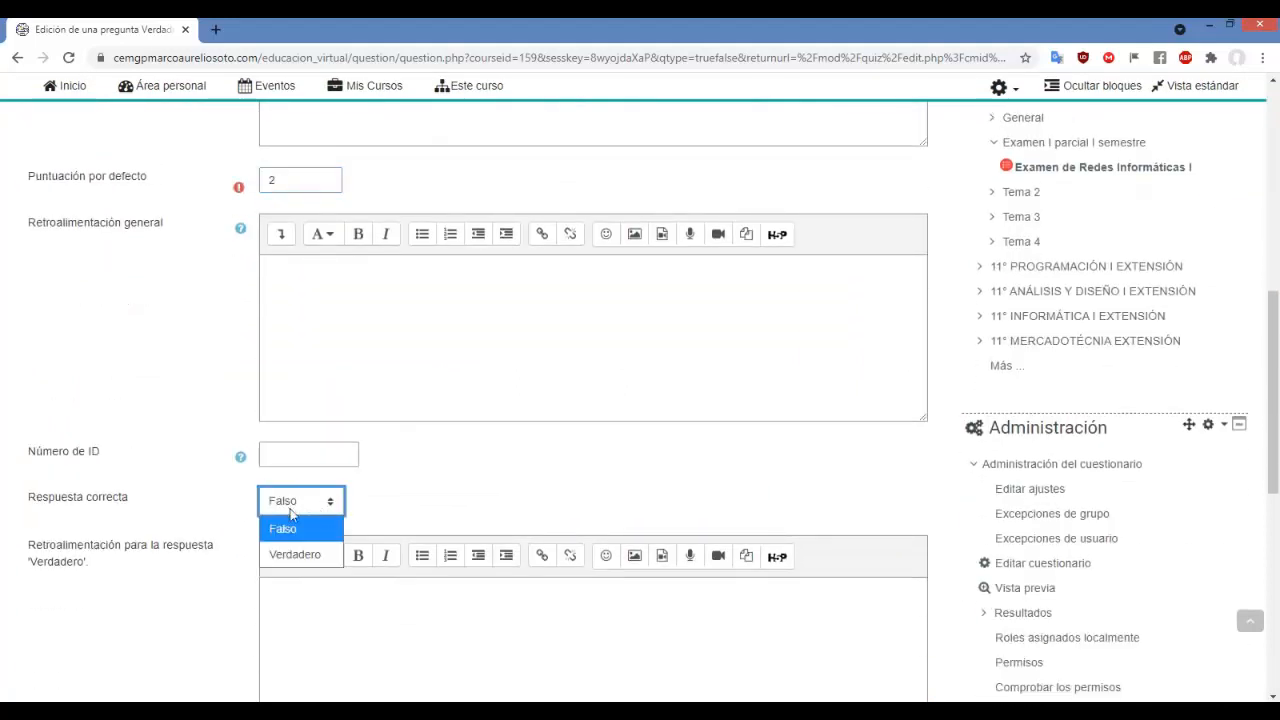
{"action": "left_click", "coordinate": [298, 555]}
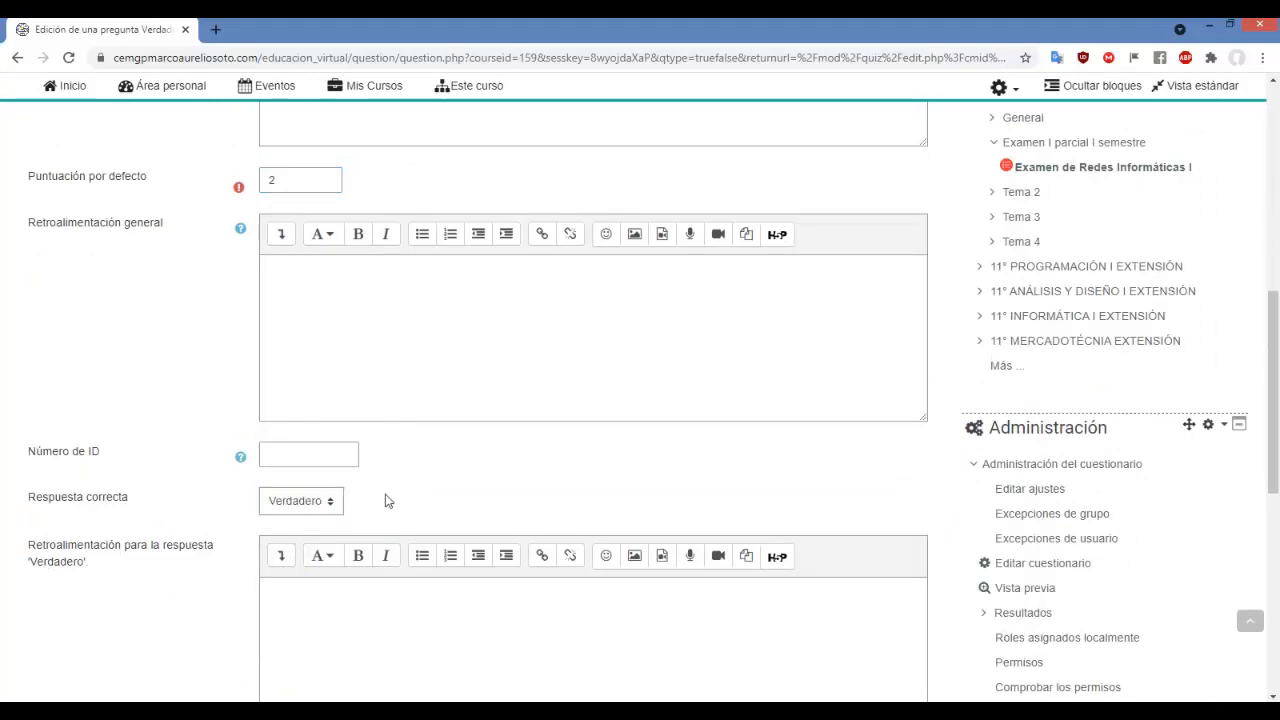
{"action": "scroll", "coordinate": [391, 443], "scroll_direction": "down", "scroll_amount": 5}
{"action": "left_click", "coordinate": [337, 523]}
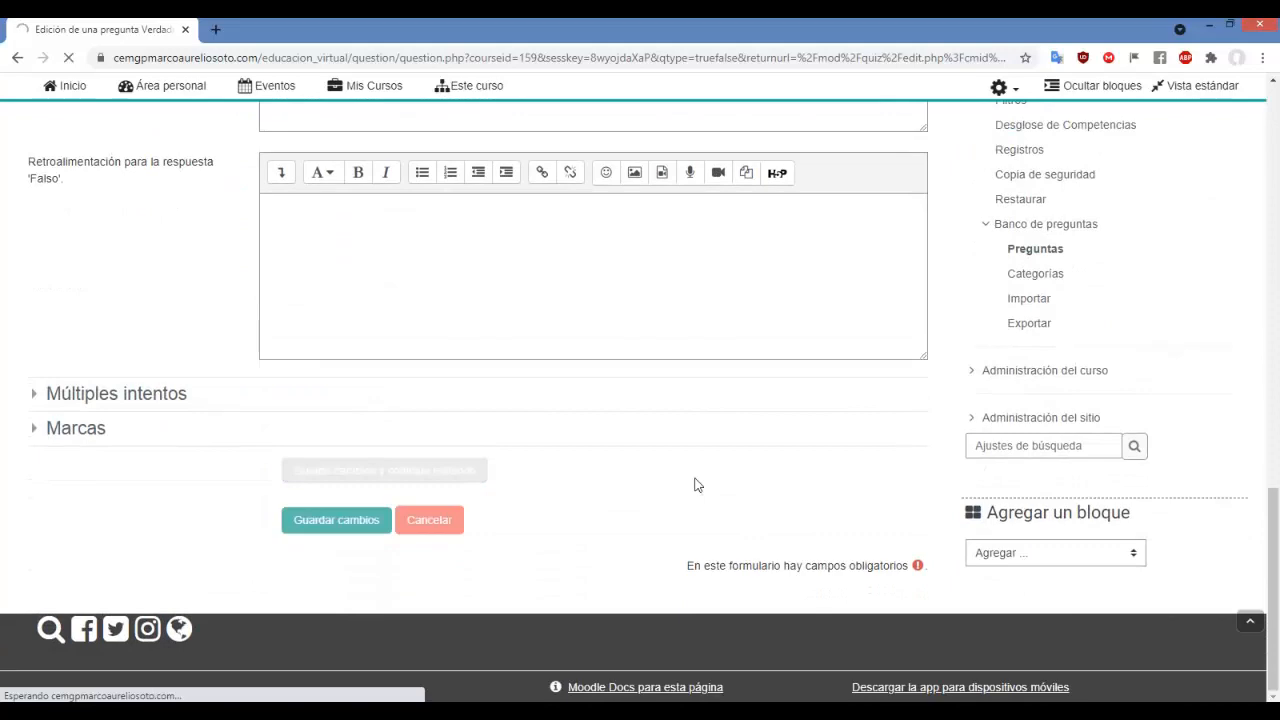
- Examine how the two questions are distributed over Página 1 and Página 2 of the quiz
{"action": "scroll", "coordinate": [604, 449], "scroll_direction": "down", "scroll_amount": 2}
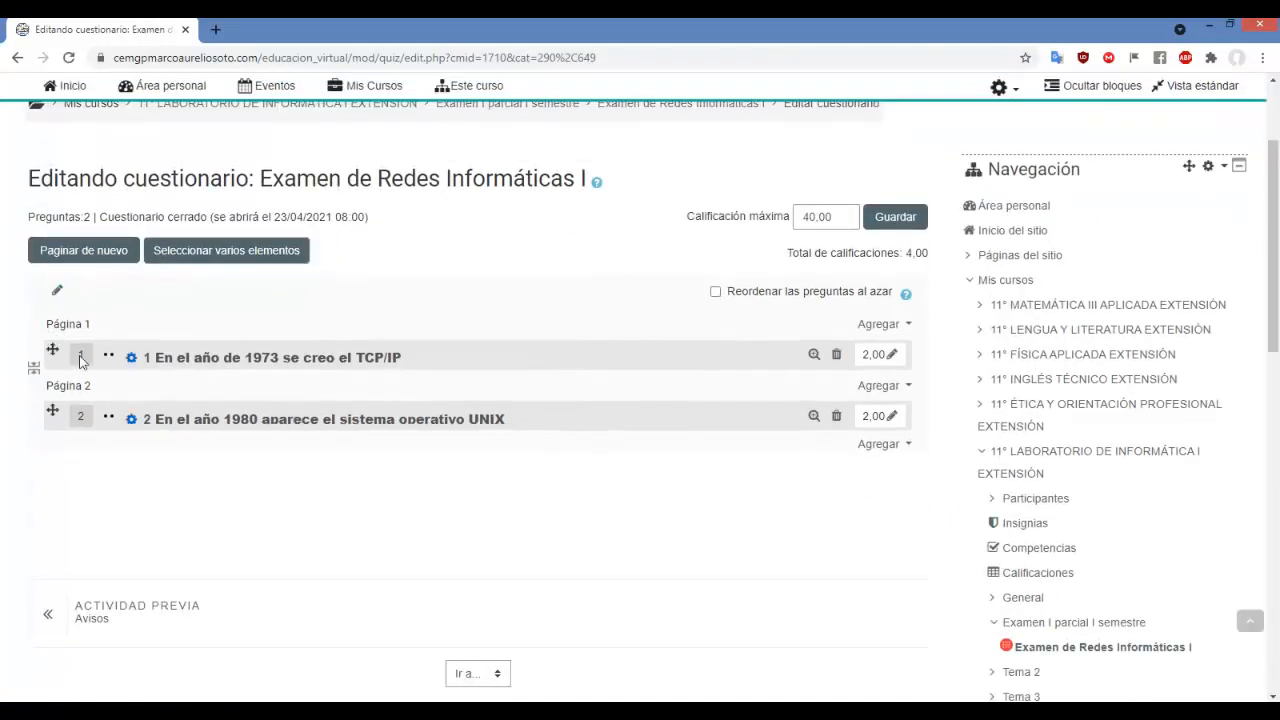
{"action": "left_click_drag", "start_coordinate": [101, 333], "coordinate": [38, 325]}
{"action": "left_click", "coordinate": [80, 327]}
{"action": "left_click_drag", "start_coordinate": [91, 385], "coordinate": [40, 387]}
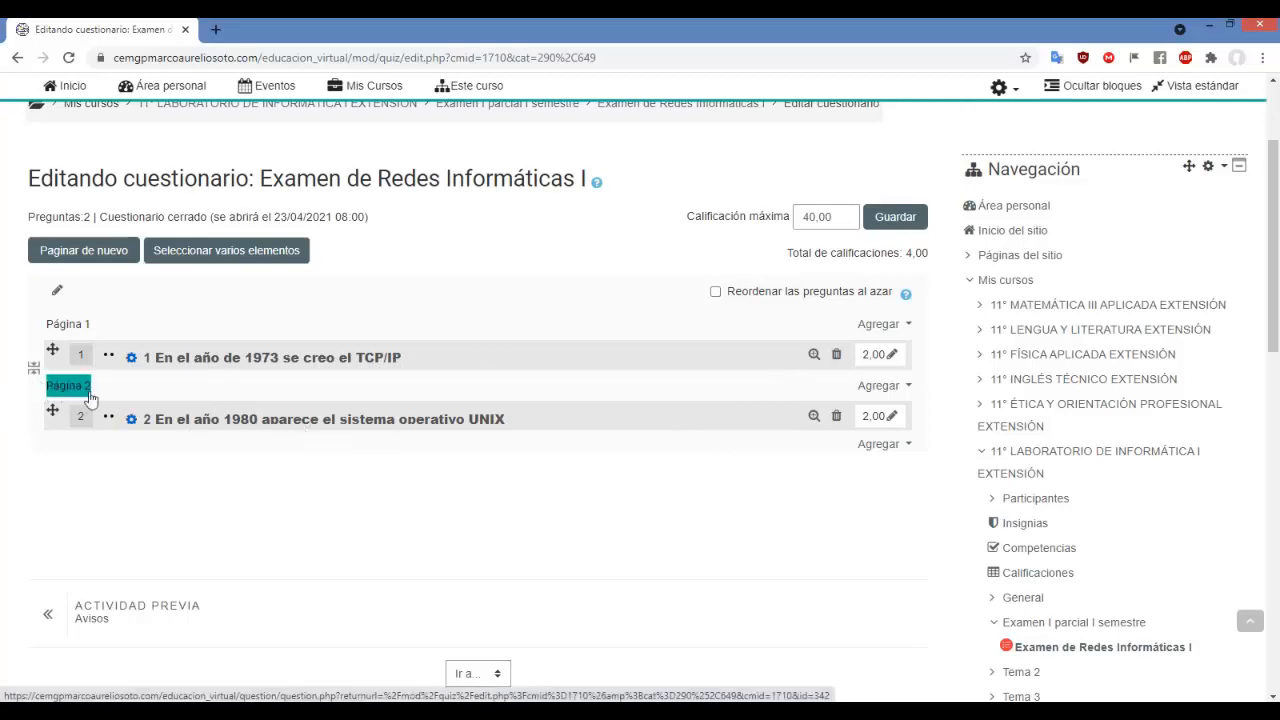
{"action": "left_click", "coordinate": [125, 335]}
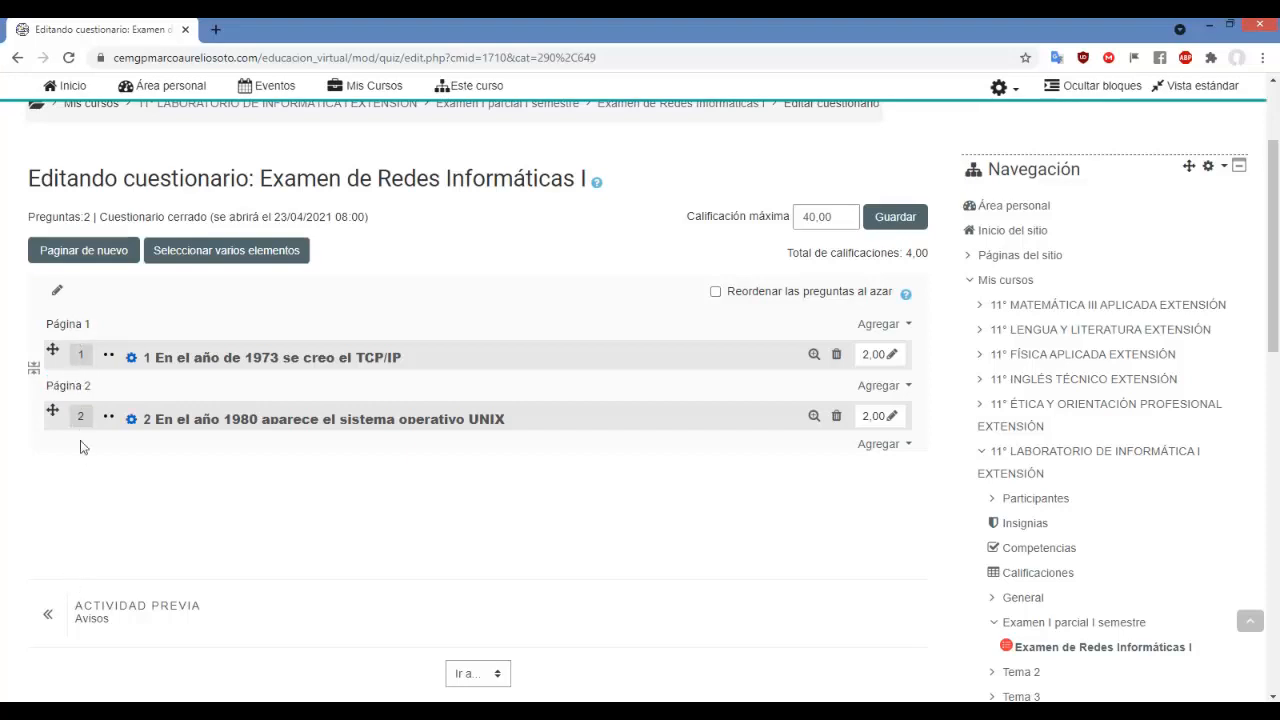
{"action": "double_click", "coordinate": [37, 381]}
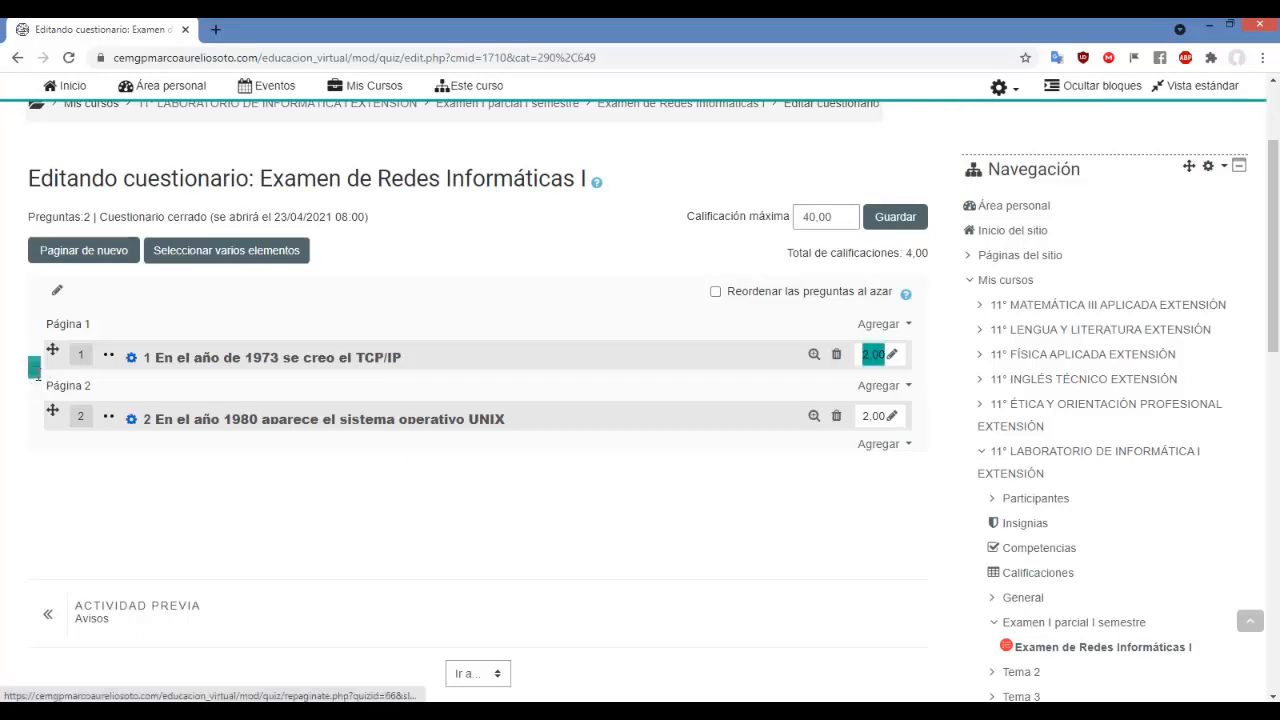
- Remove the page break between the TCP/IP and UNIX questions so both sit on Página 1
{"action": "left_click", "coordinate": [26, 429]}
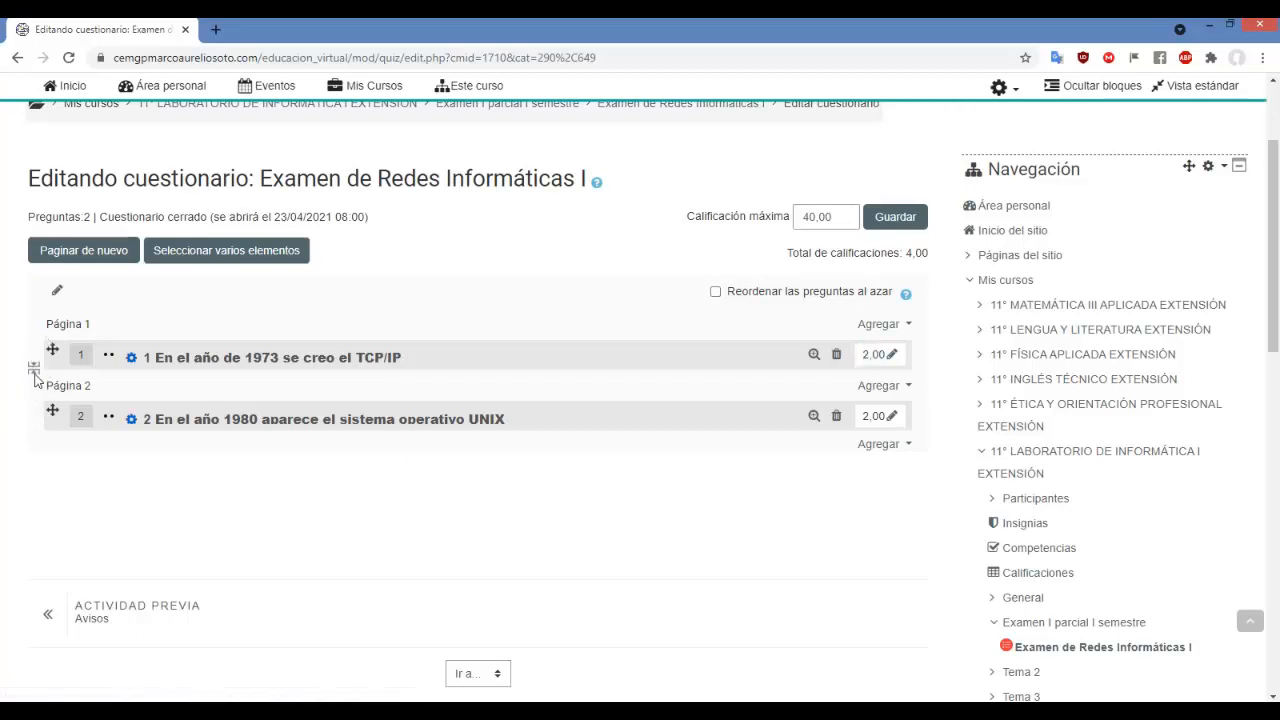
{"action": "left_click", "coordinate": [35, 374]}
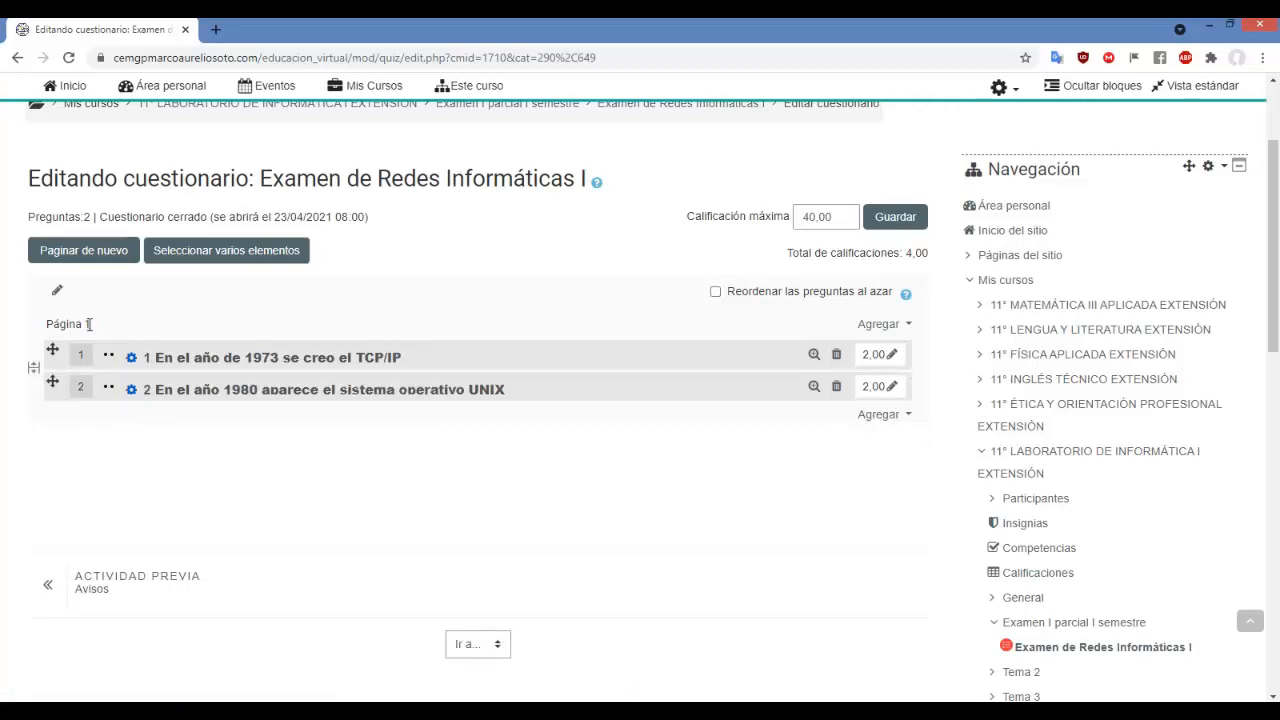
{"action": "mouse_move", "coordinate": [95, 324]}
{"action": "left_mouse_down"}
{"action": "mouse_move", "coordinate": [48, 324]}
{"action": "mouse_move", "coordinate": [111, 324]}
{"action": "mouse_move", "coordinate": [46, 325]}
{"action": "mouse_move", "coordinate": [99, 324]}
{"action": "left_mouse_up"}
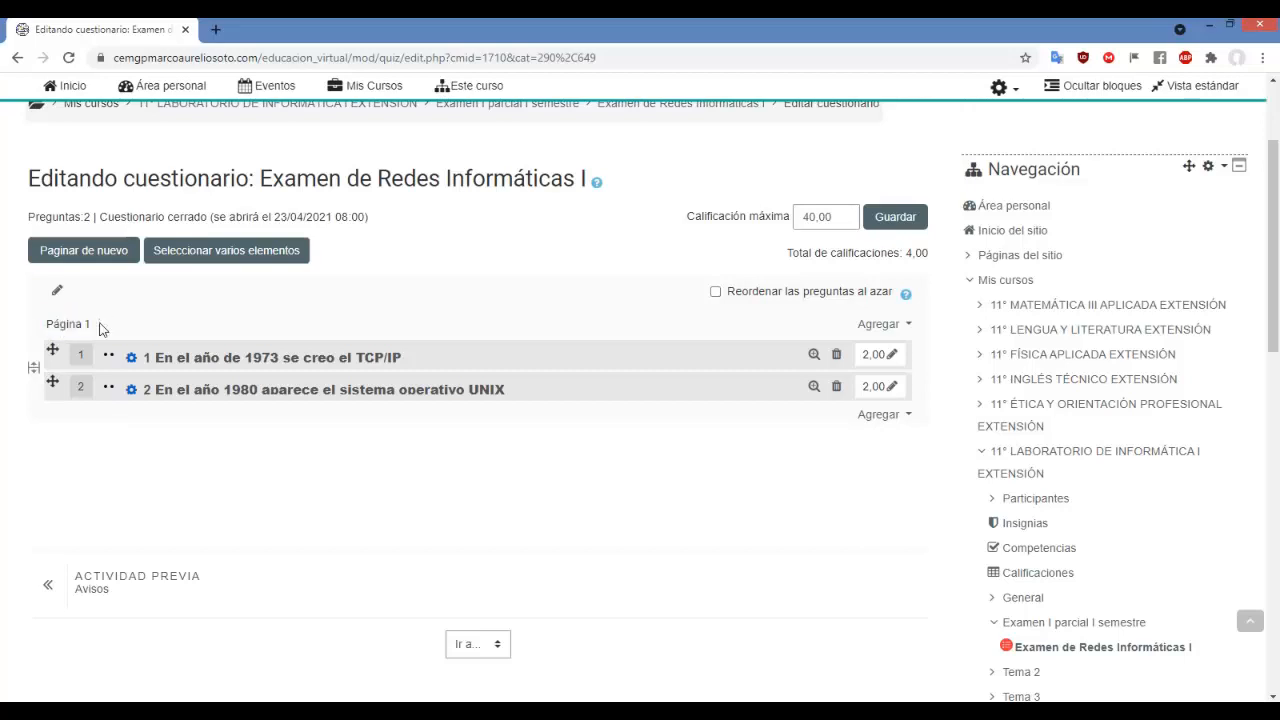
- Add a new Verdadero/Falso question at the end of the quiz
{"action": "left_click", "coordinate": [894, 420]}
{"action": "left_click", "coordinate": [854, 450]}
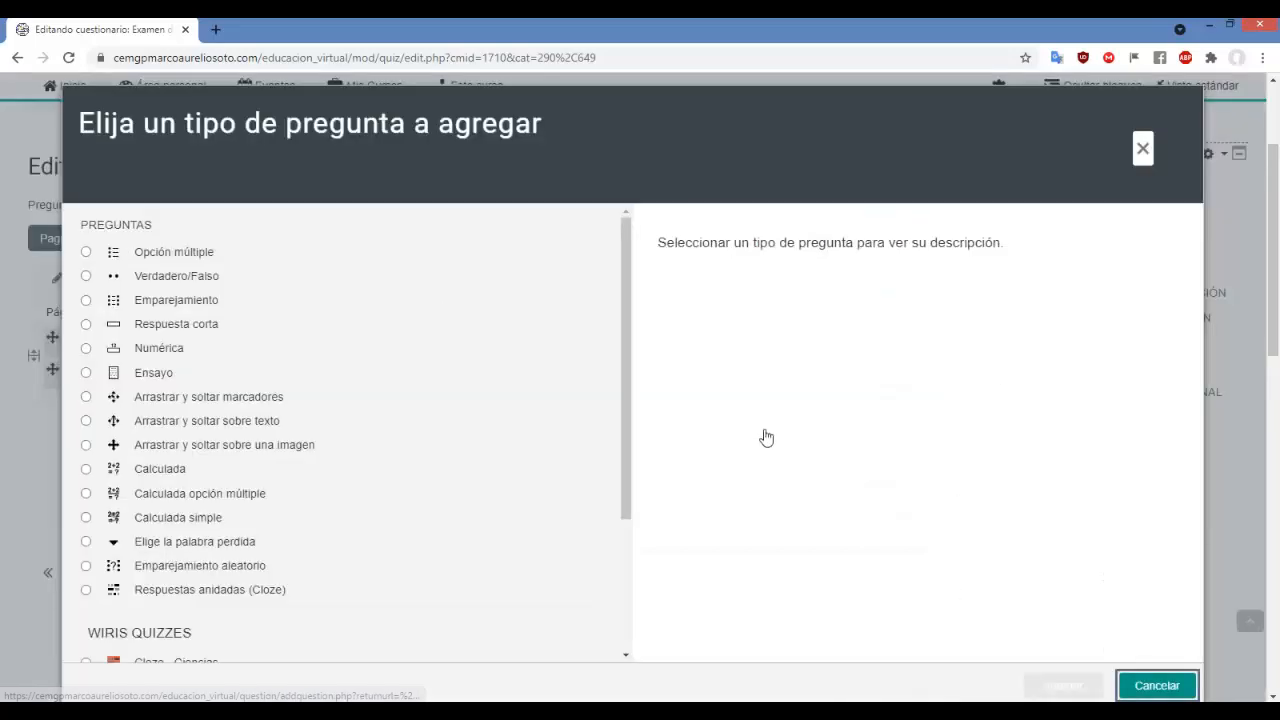
{"action": "left_click", "coordinate": [203, 284]}
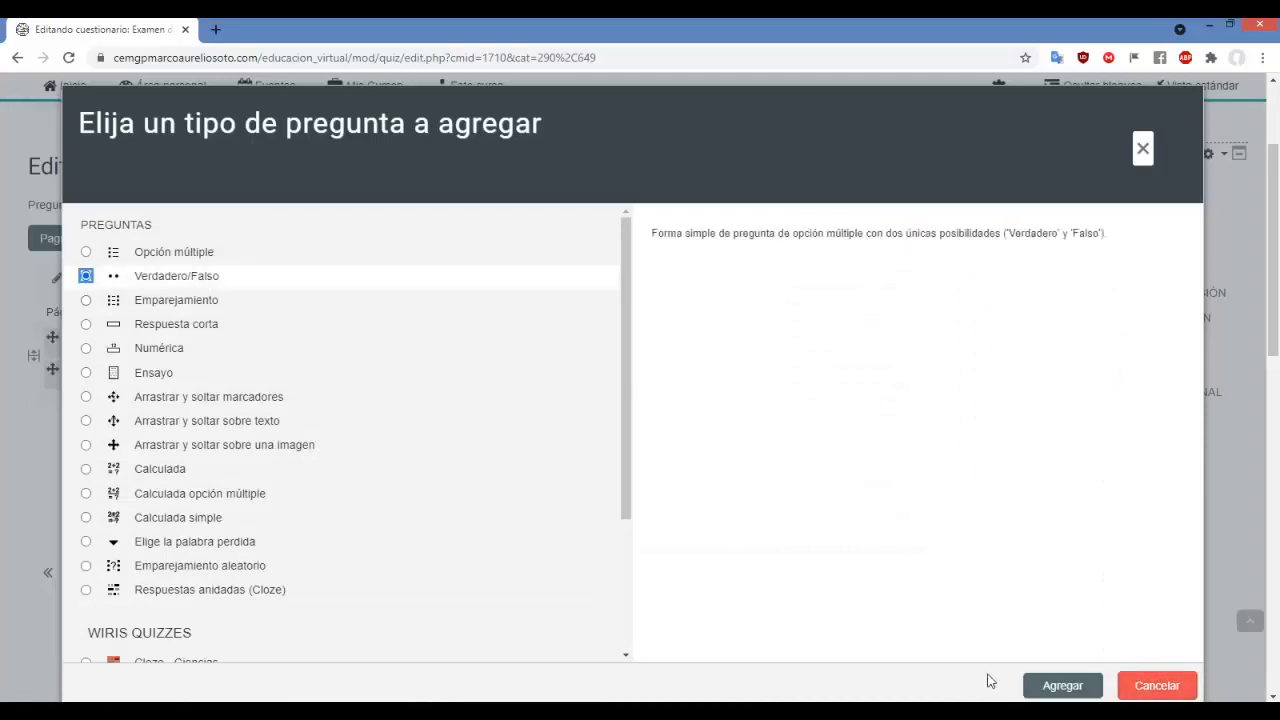
{"action": "left_click", "coordinate": [1062, 686]}
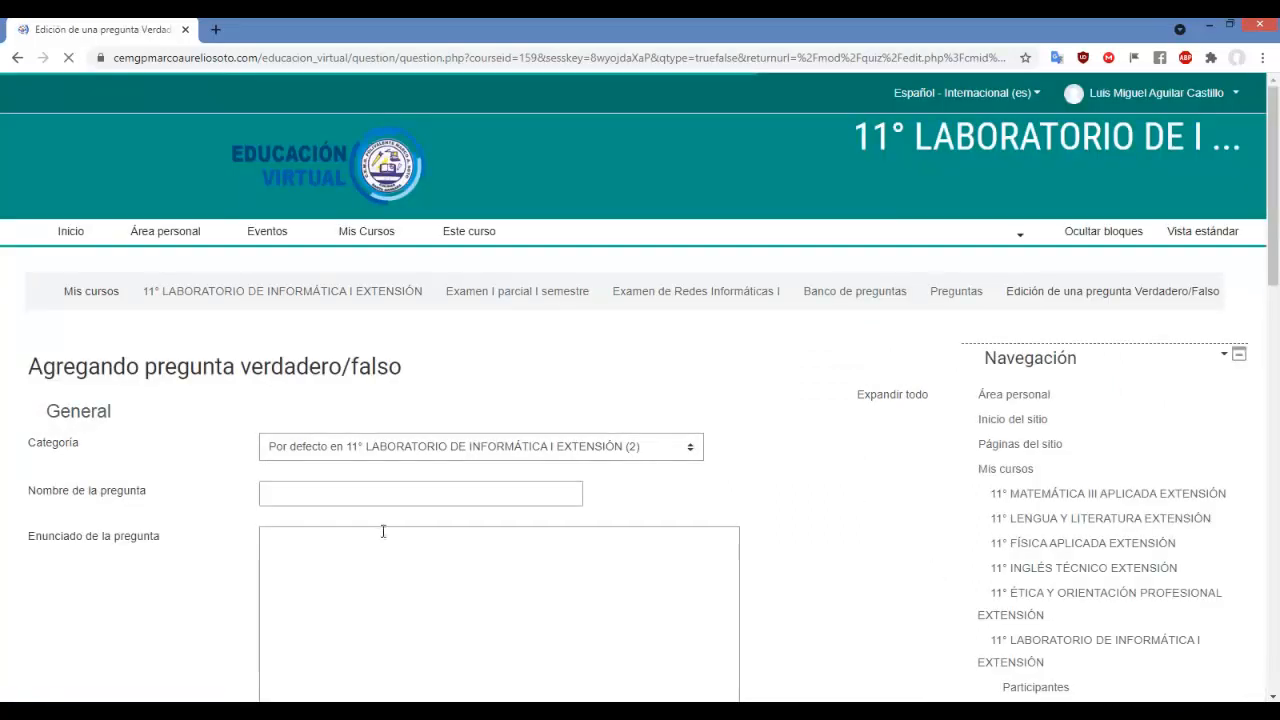
- Name the question 3 and enter "La red MAN se limita a mantener una conexion de area local" as its statement
{"action": "left_click", "coordinate": [349, 498]}
{"action": "type", "text": "3"}
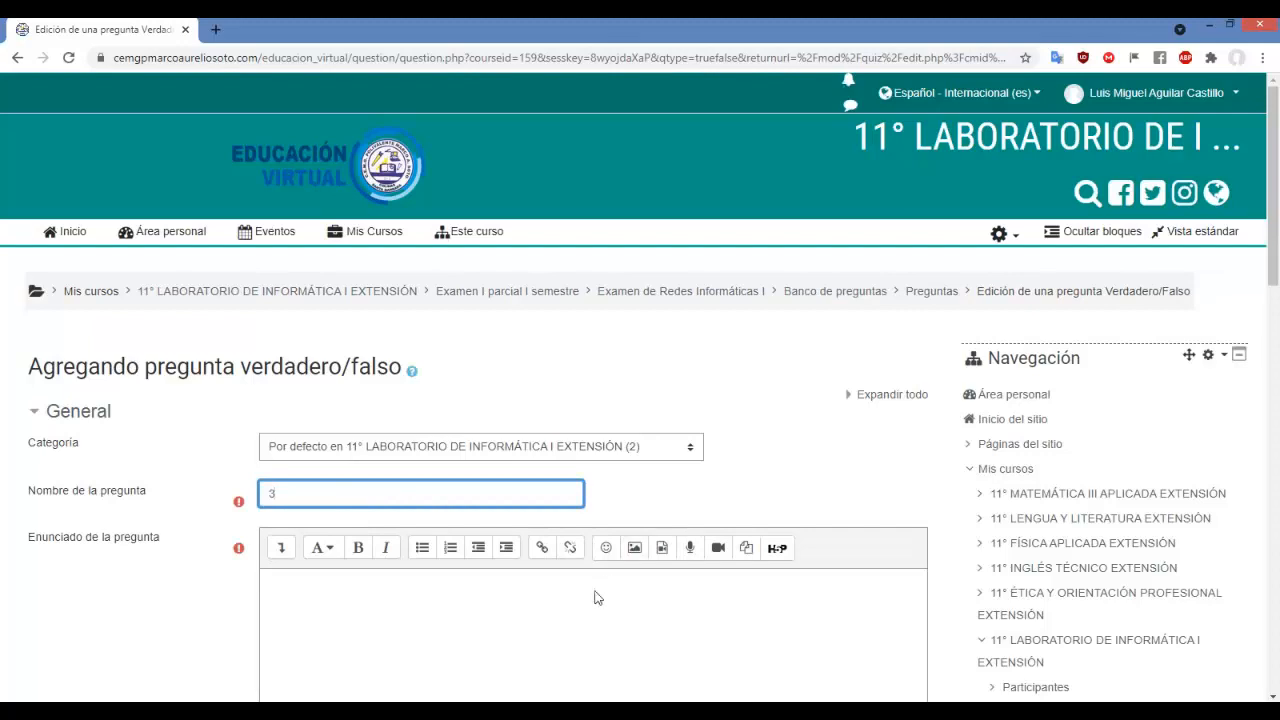
{"action": "left_click", "coordinate": [551, 603]}
{"action": "scroll", "coordinate": [553, 604], "scroll_direction": "down", "scroll_amount": 1}
{"action": "scroll", "coordinate": [553, 604], "scroll_direction": "down", "scroll_amount": 1}
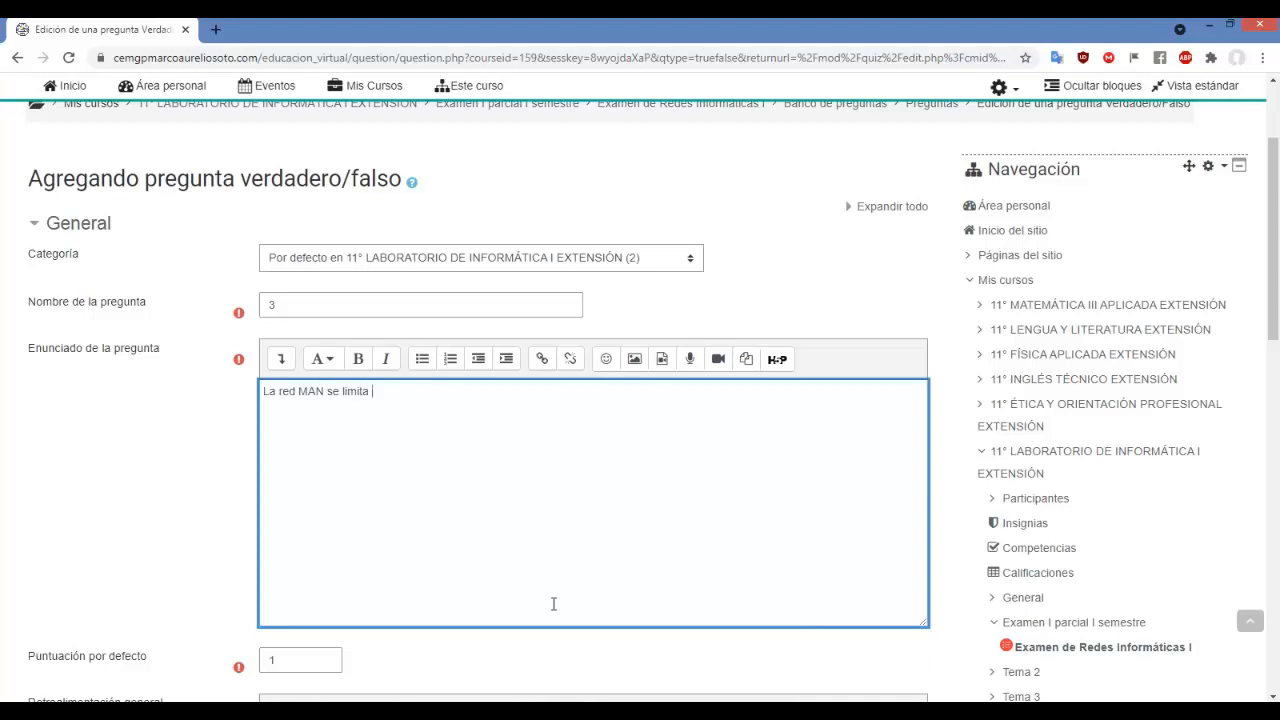
{"action": "type", "text": "a mantener una conexion de area local"}
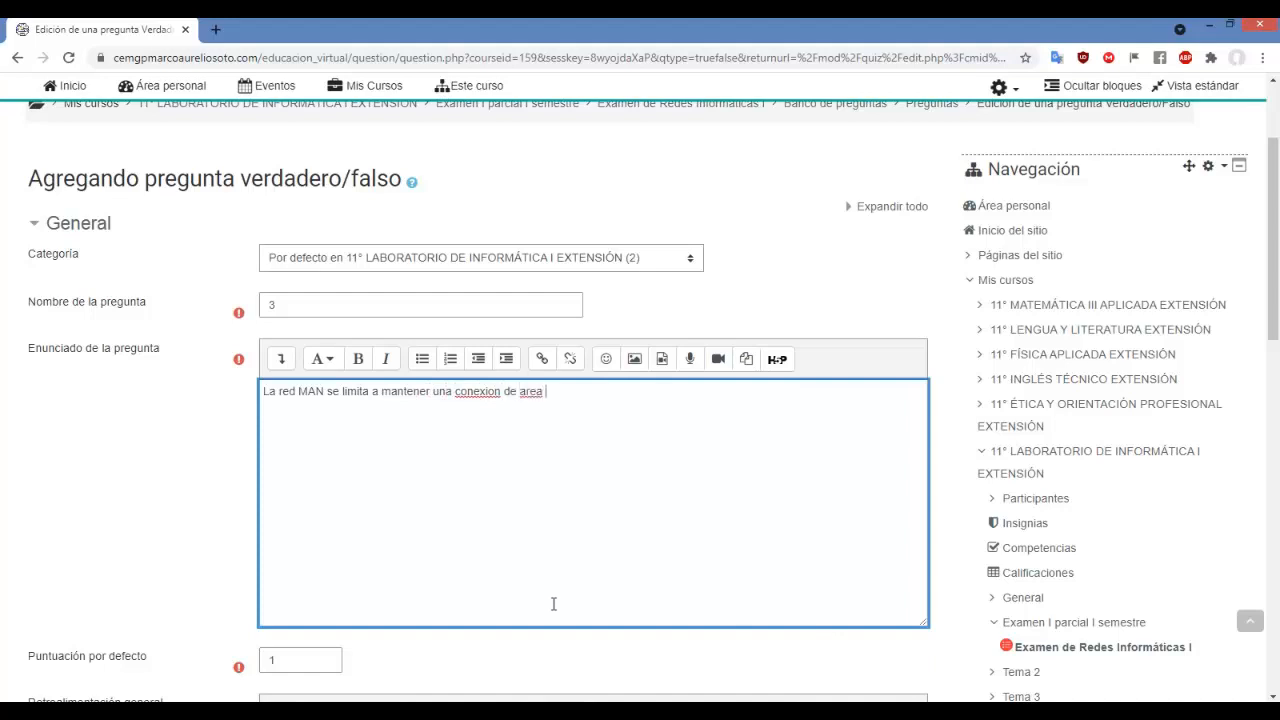
- Correct the spelling in the MAN question's statement to "conexión" and "área"
{"action": "right_click", "coordinate": [479, 391]}
{"action": "left_click", "coordinate": [530, 403]}
{"action": "right_click", "coordinate": [531, 391]}
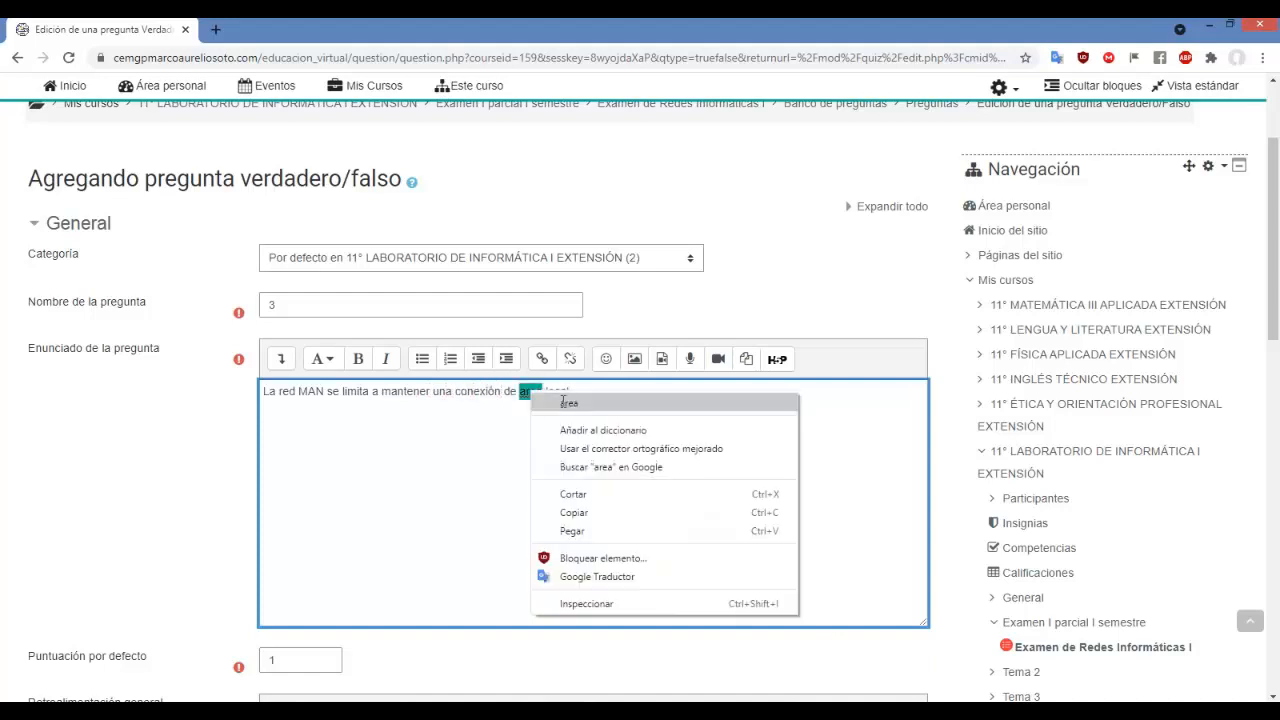
{"action": "left_click", "coordinate": [563, 401]}
- Give the MAN question a default mark of 2 and the correct answer Falso, and save it
{"action": "scroll", "coordinate": [544, 432], "scroll_direction": "down", "scroll_amount": 2}
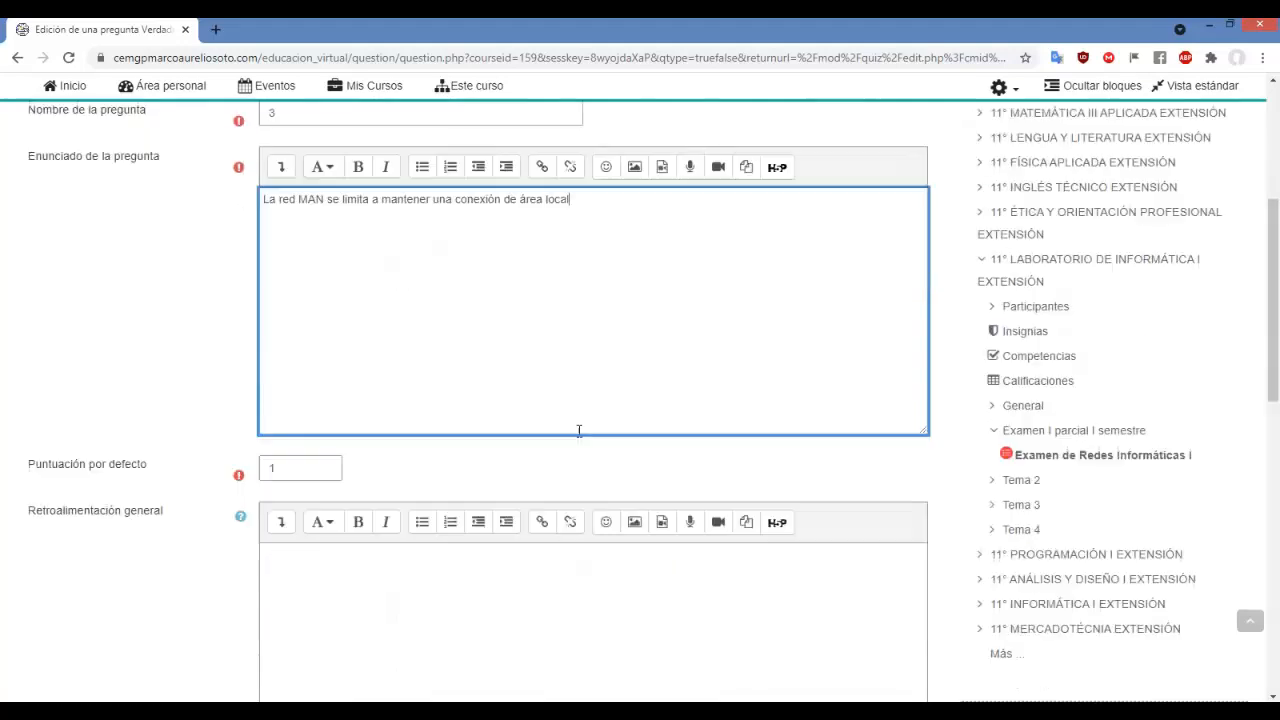
{"action": "double_click", "coordinate": [313, 417]}
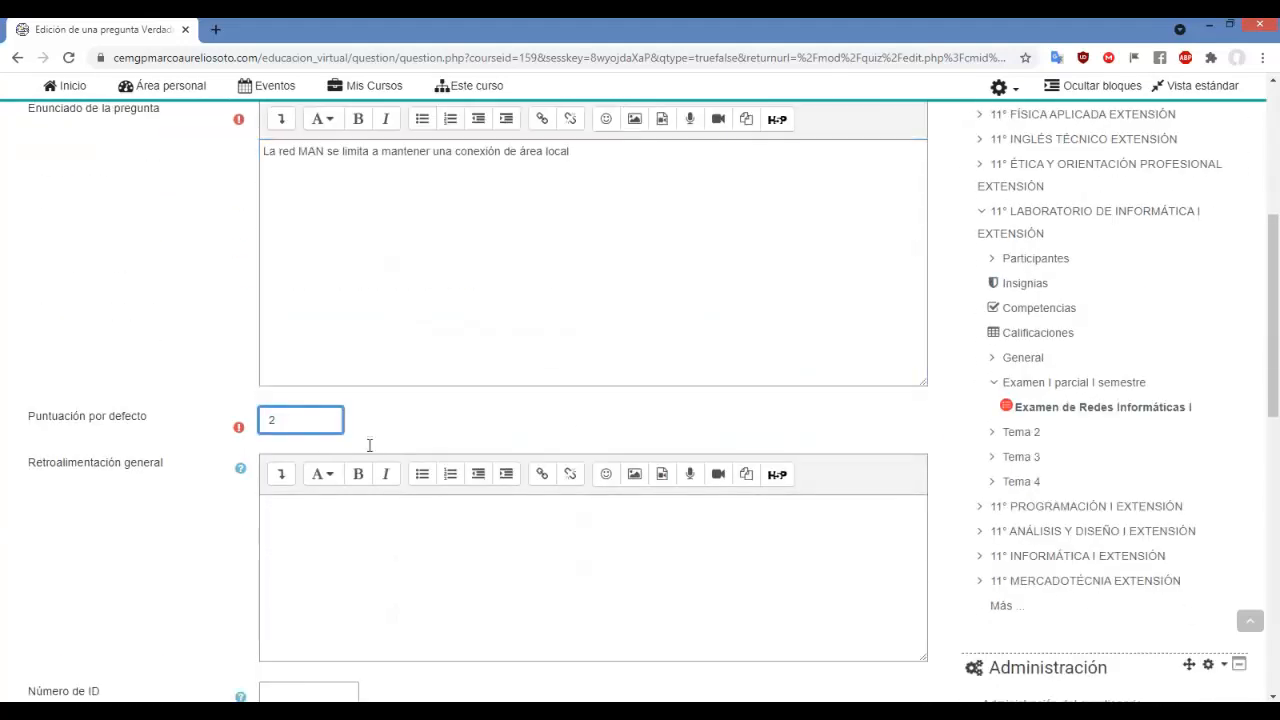
{"action": "scroll", "coordinate": [430, 470], "scroll_direction": "down", "scroll_amount": 3}
{"action": "left_click", "coordinate": [296, 422]}
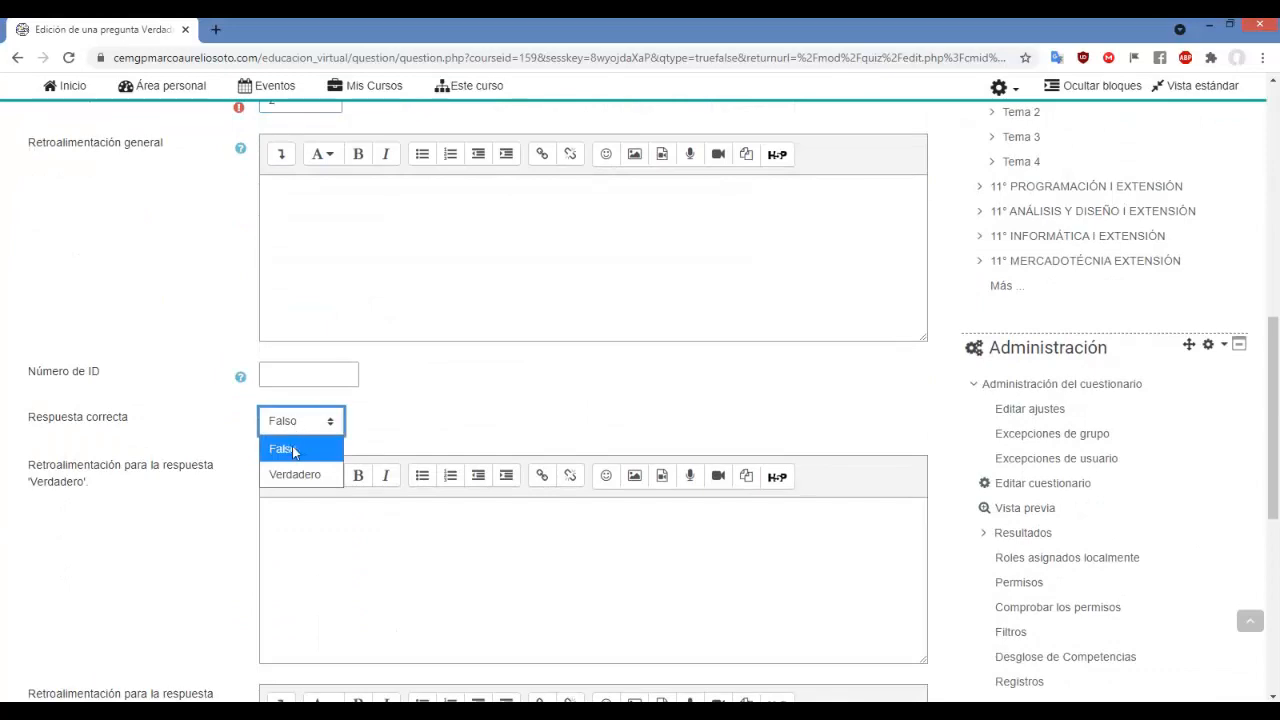
{"action": "left_click", "coordinate": [292, 450]}
{"action": "left_click", "coordinate": [460, 408]}
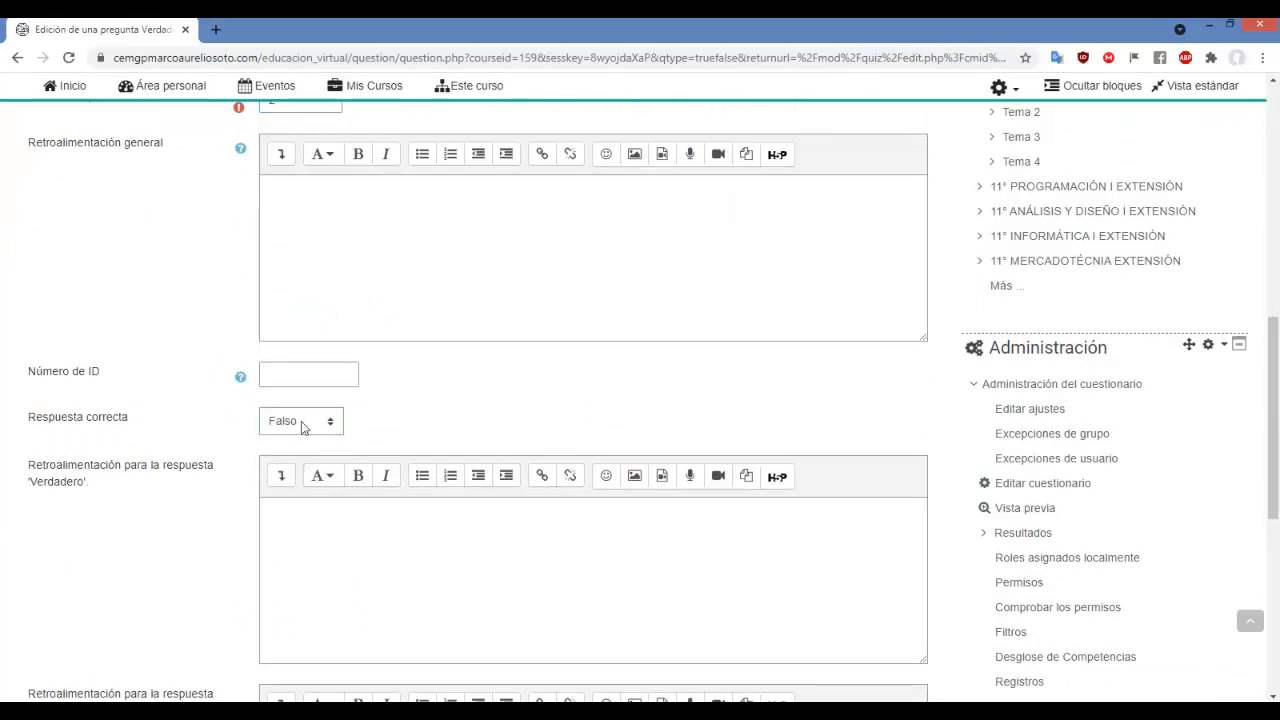
{"action": "scroll", "coordinate": [490, 405], "scroll_direction": "down", "scroll_amount": 5}
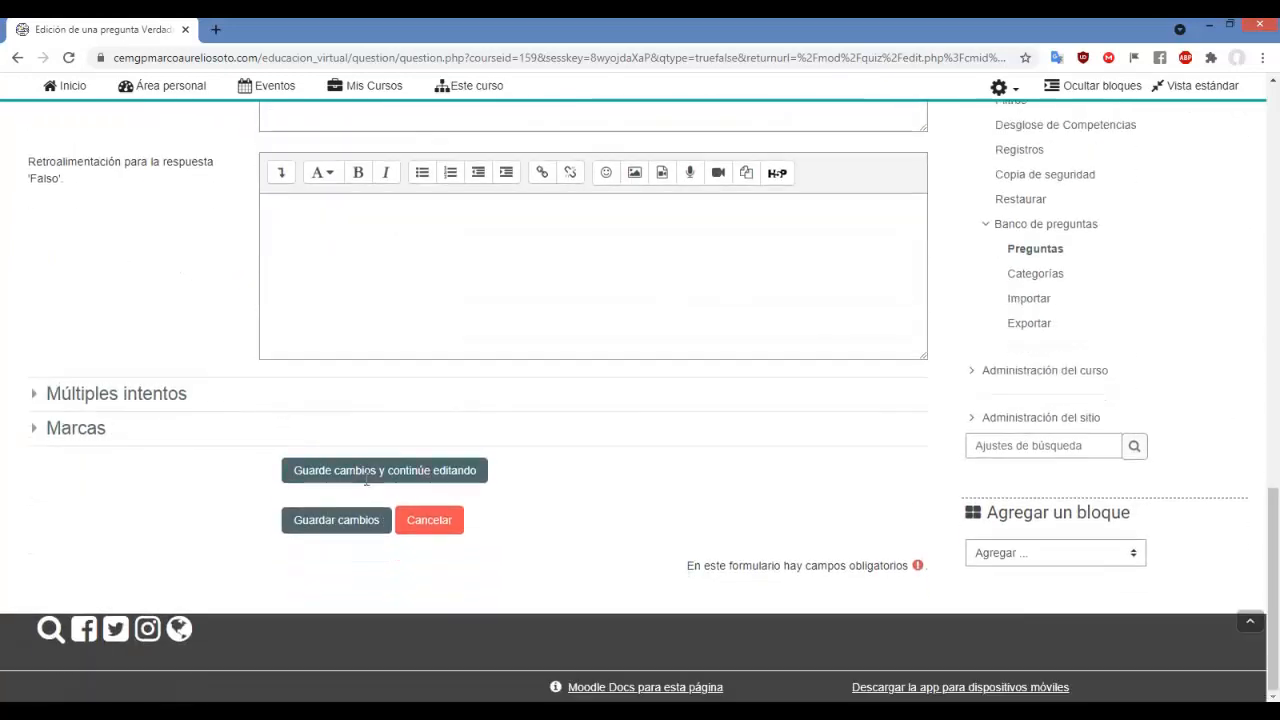
{"action": "left_click", "coordinate": [333, 524]}
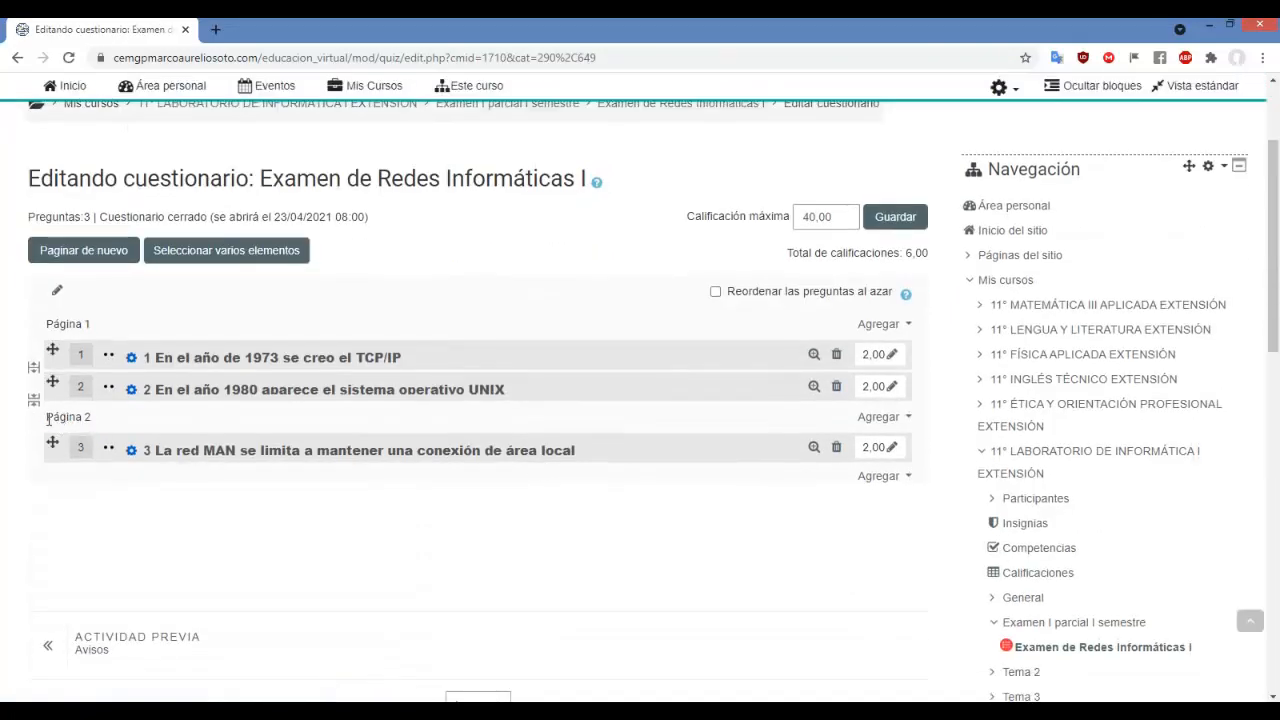
- Remove the page break before the MAN question so it joins the other two on Página 1
{"action": "left_click_drag", "start_coordinate": [48, 418], "coordinate": [110, 417]}
{"action": "left_click", "coordinate": [288, 492]}
{"action": "left_click", "coordinate": [34, 405]}
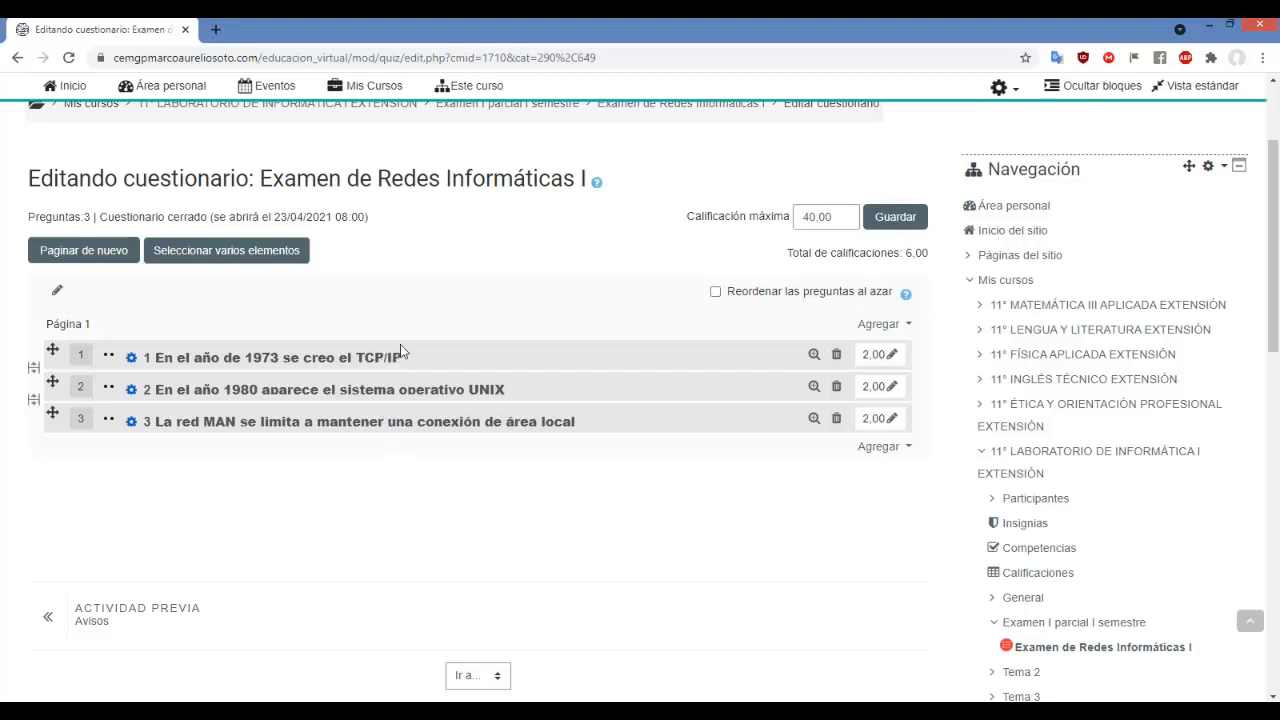
- Set the section heading above Página 1 to "TIPO VERDADERO O FALSO, Total 20% (2% c/u)"
{"action": "left_click", "coordinate": [59, 297]}
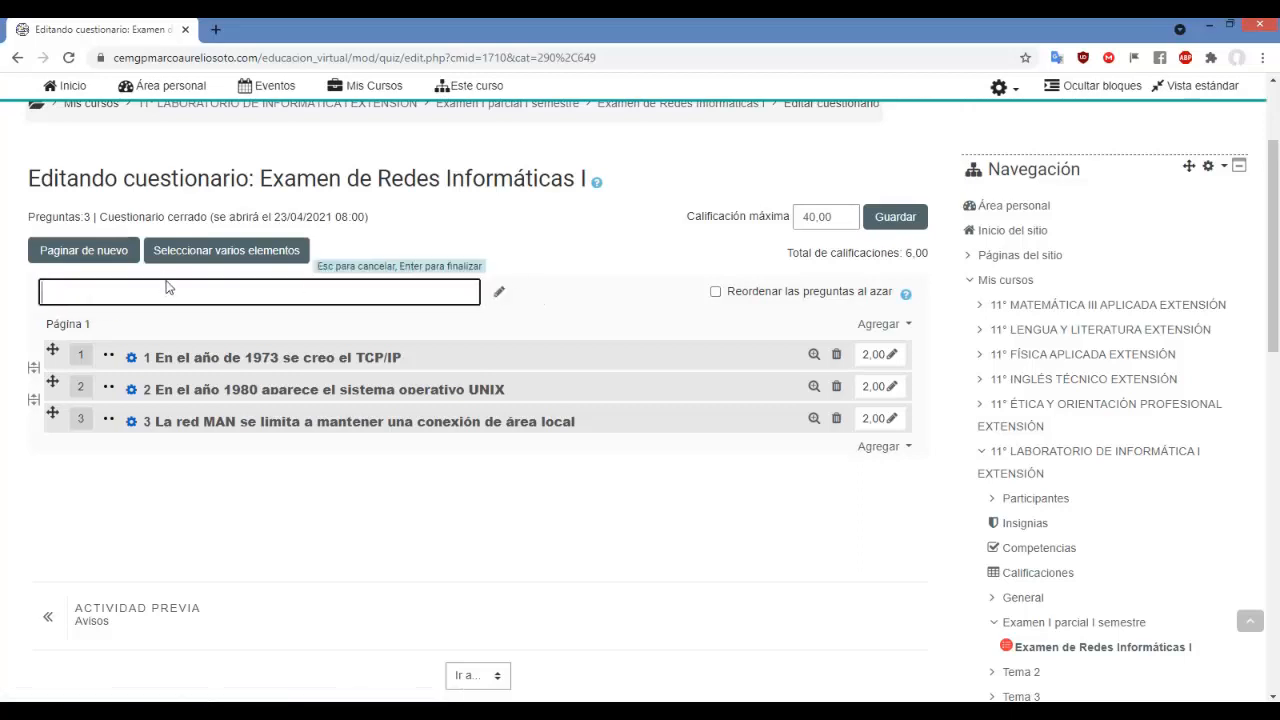
{"action": "type", "text": "tipo"}
{"action": "key", "text": "BackSpace"}
{"action": "key", "text": "Caps_Lock"}
{"action": "key", "text": "BackSpace"}
{"action": "key", "text": "BackSpace"}
{"action": "key", "text": "BackSpace"}
{"action": "type", "text": "TIPO VERDADE"}
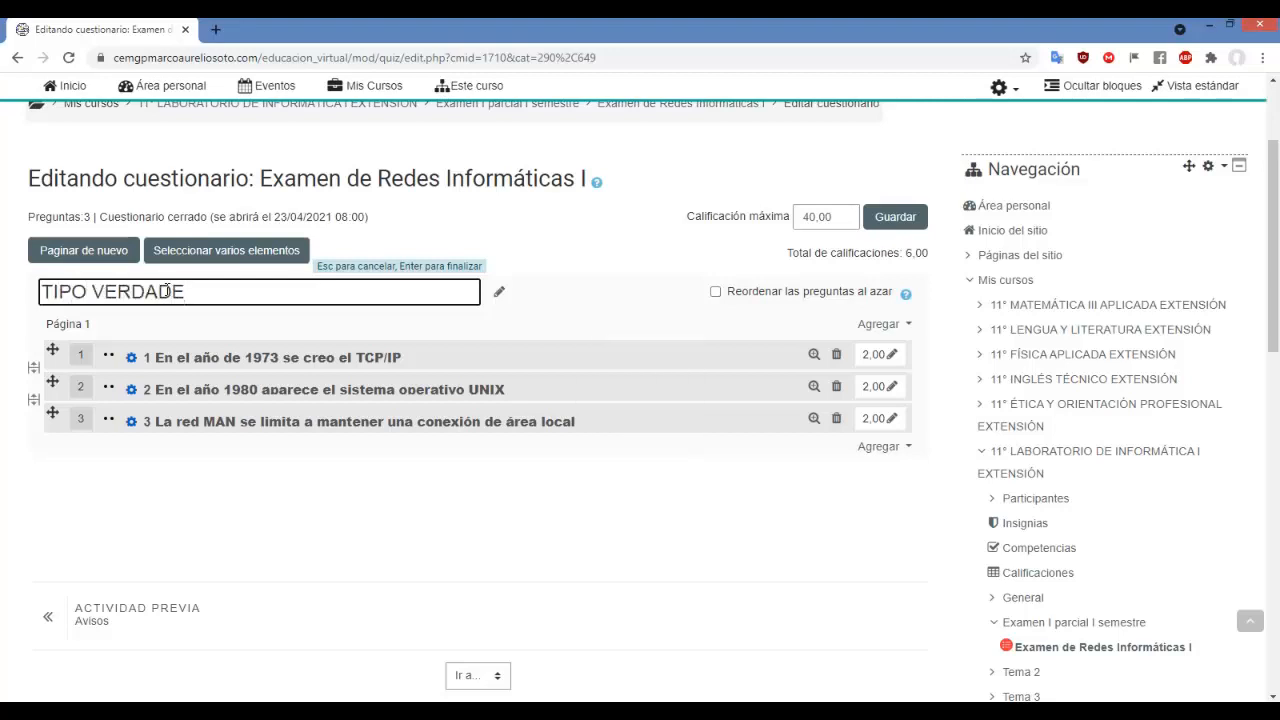
{"action": "type", "text": "RO O FALSO "}
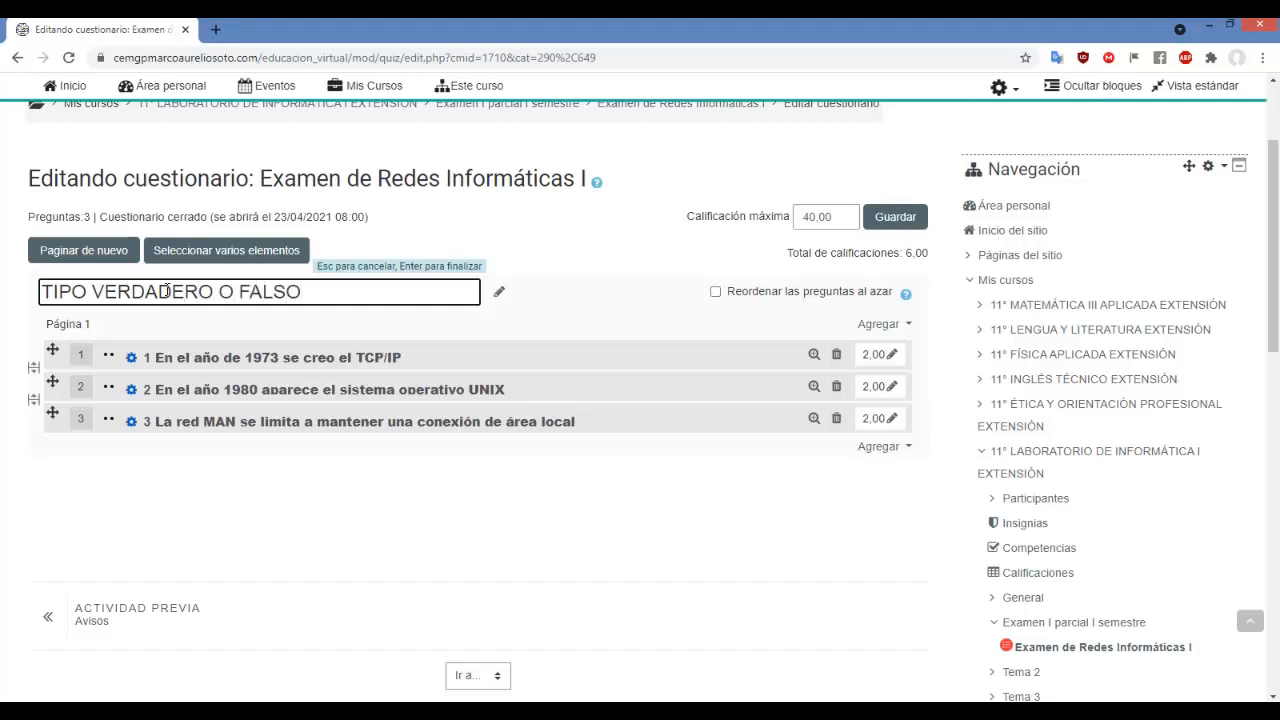
{"action": "type", "text": " t"}
{"action": "key", "text": "BackSpace"}
{"action": "key", "text": "Caps_Lock"}
{"action": "type", "text": "T"}
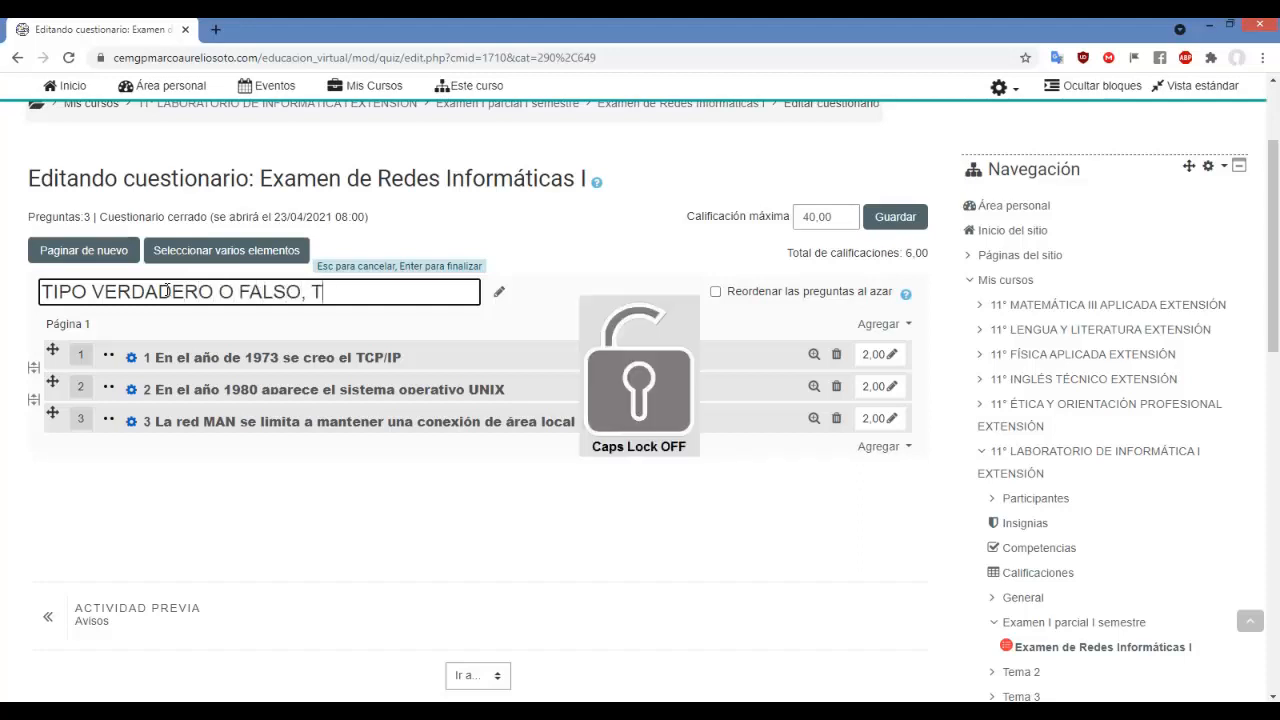
{"action": "type", "text": "otal "}
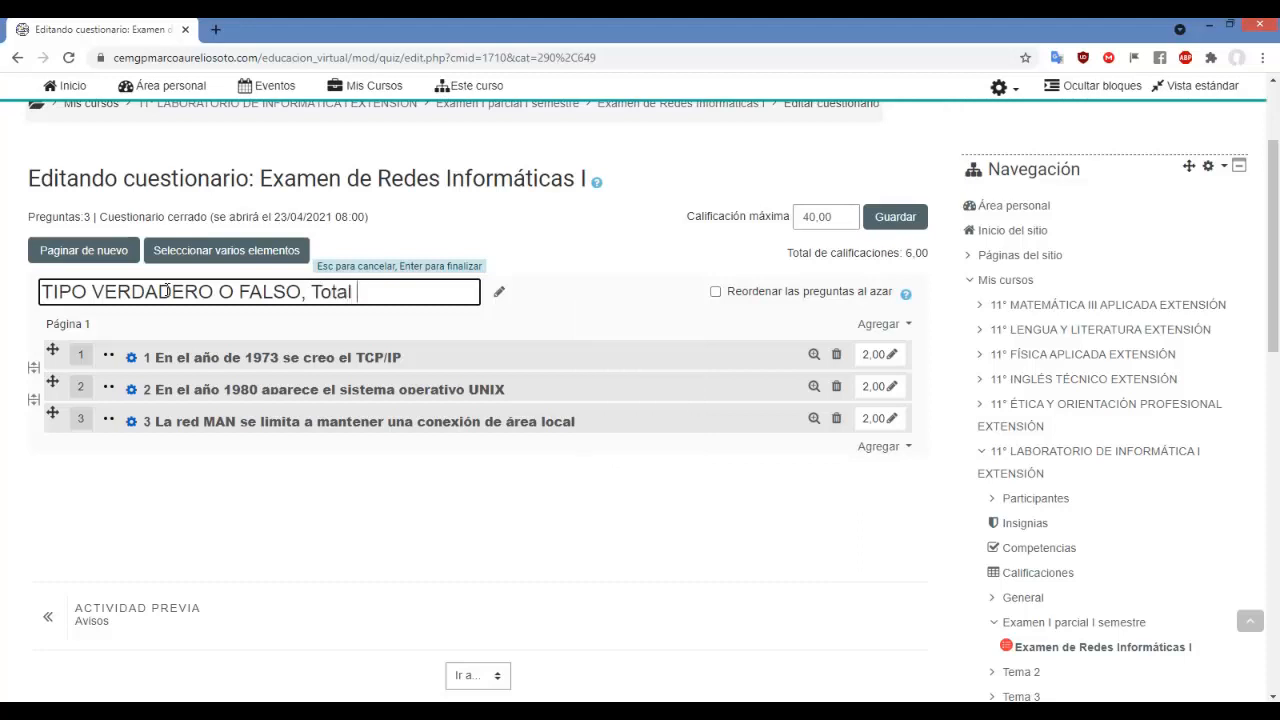
{"action": "type", "text": "20%"}
{"action": "type", "text": "(2% c/"}
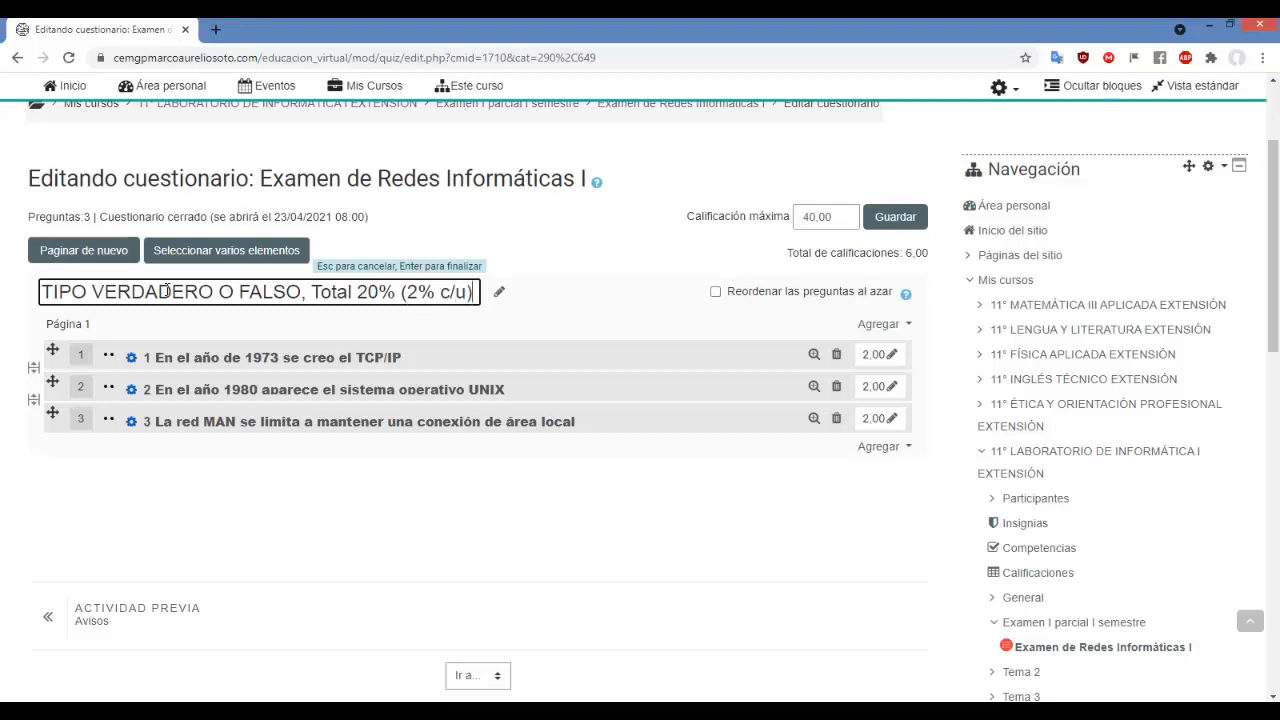
{"action": "type", "text": "u)"}
{"action": "key", "text": "Return"}
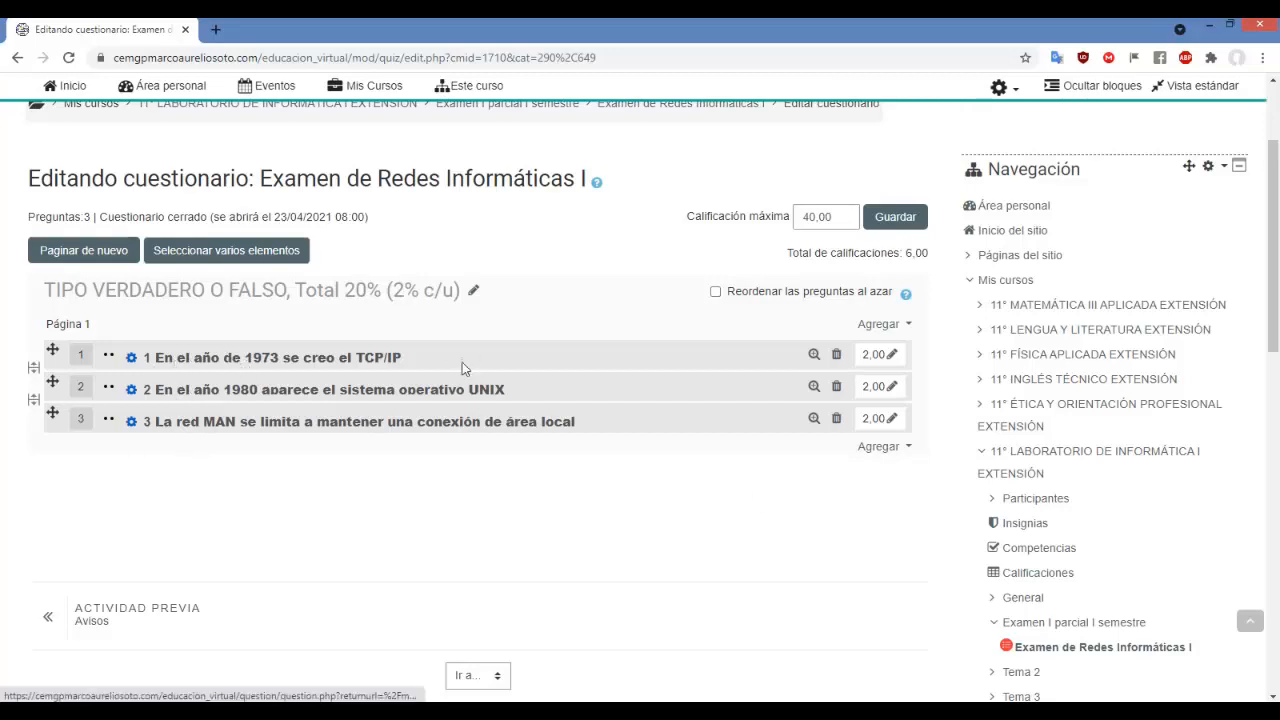
- Preview the MAN question and look over its answer choices and attempt options
{"action": "left_click", "coordinate": [815, 421]}
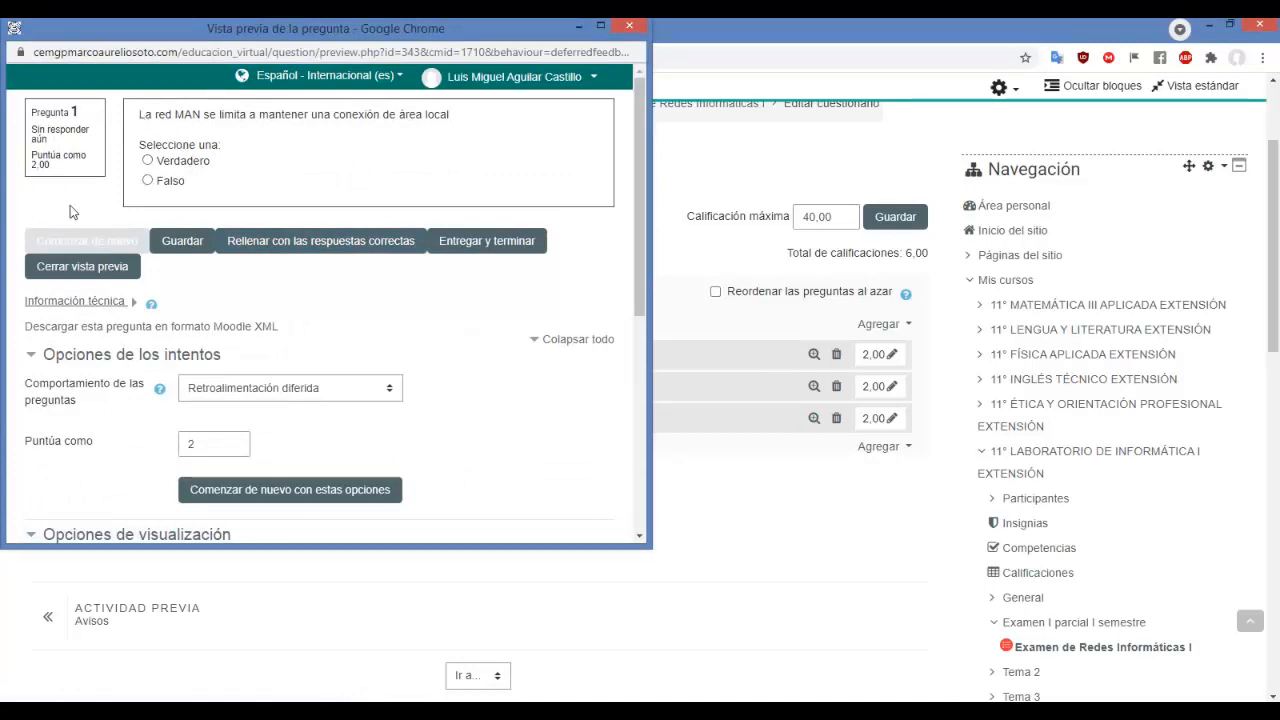
{"action": "scroll", "coordinate": [103, 228], "scroll_direction": "down", "scroll_amount": 2}
{"action": "scroll", "coordinate": [103, 188], "scroll_direction": "down", "scroll_amount": 3}
{"action": "scroll", "coordinate": [196, 153], "scroll_direction": "up", "scroll_amount": 5}
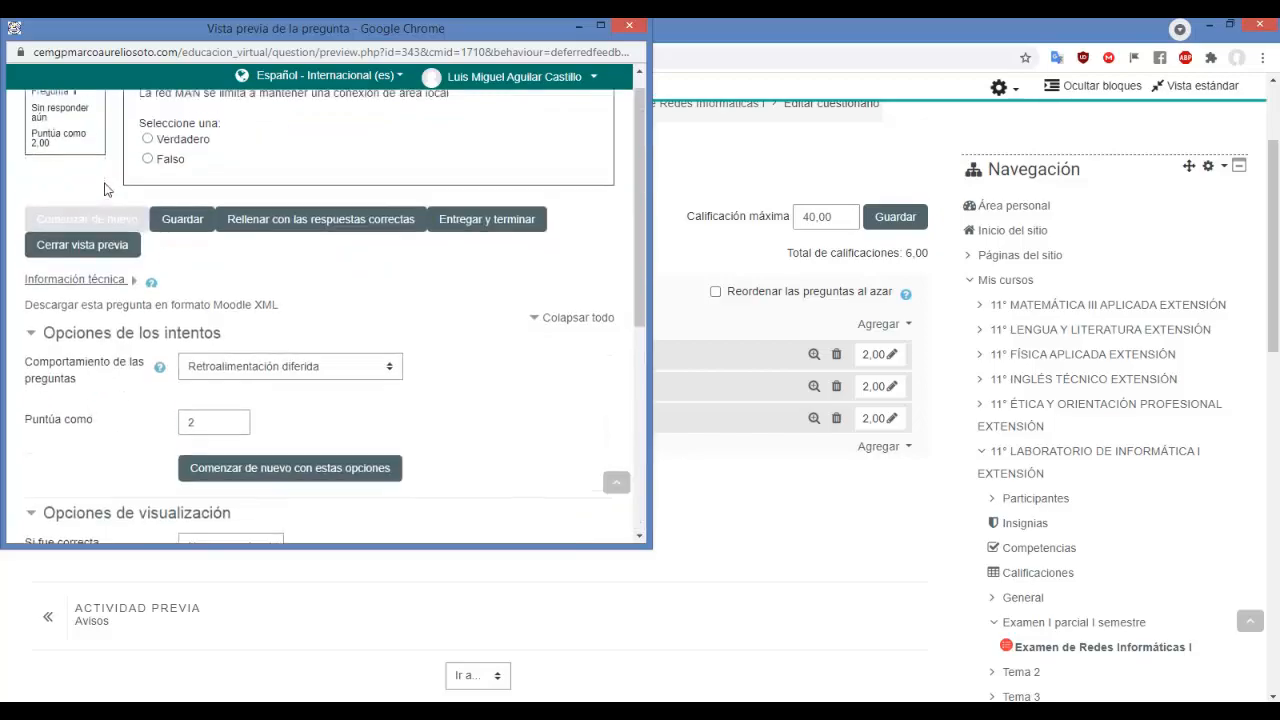